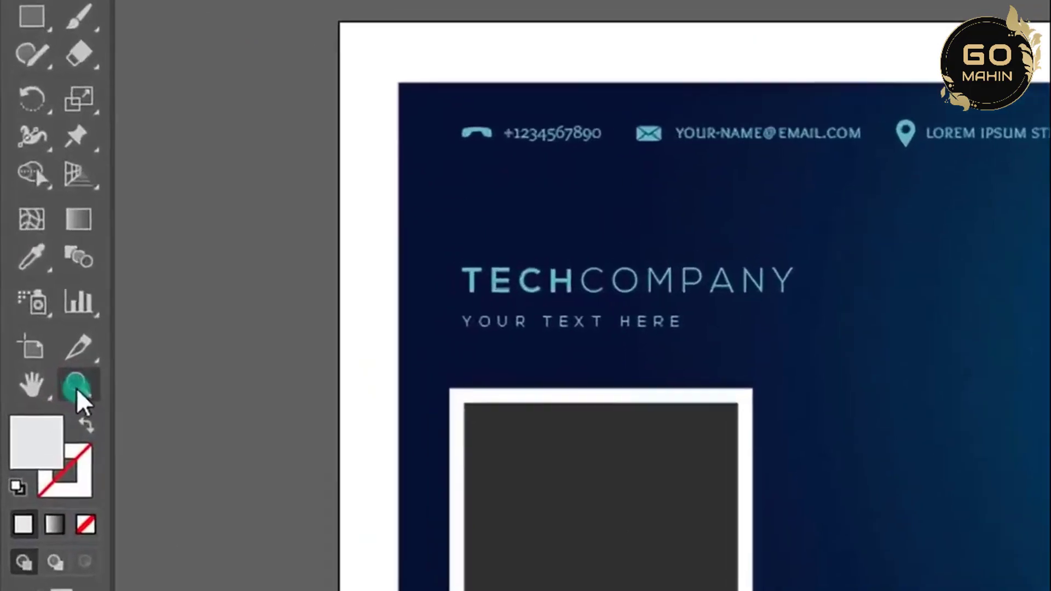
Step: Magnify the TECHCOMPANY heading to 800% with the Zoom tool to examine its letters up close
left_click(39, 342)
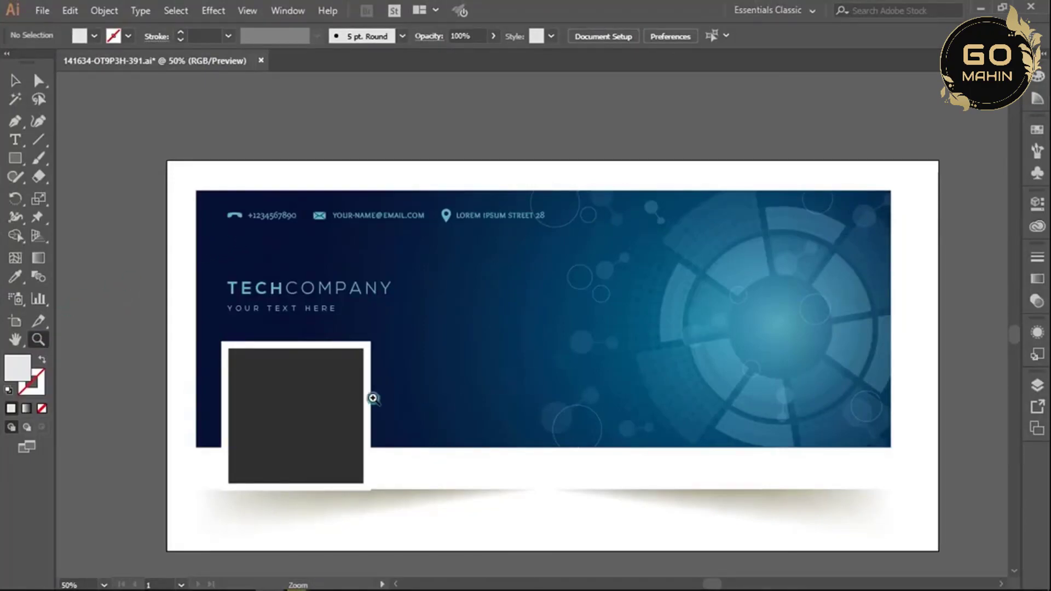
left_click(291, 298)
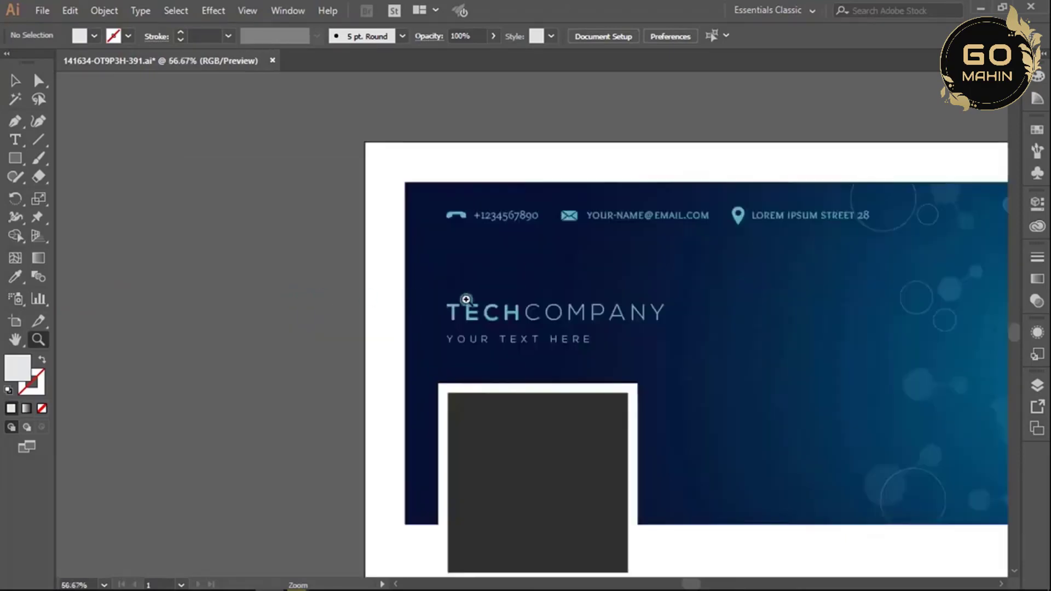
left_click(544, 317)
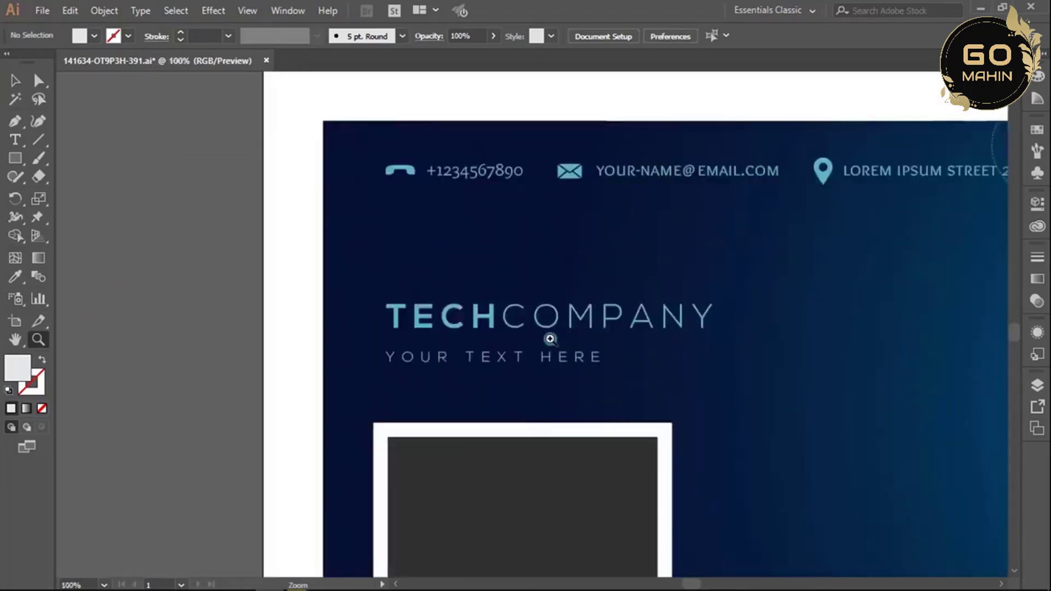
left_click(544, 324)
left_click(509, 320)
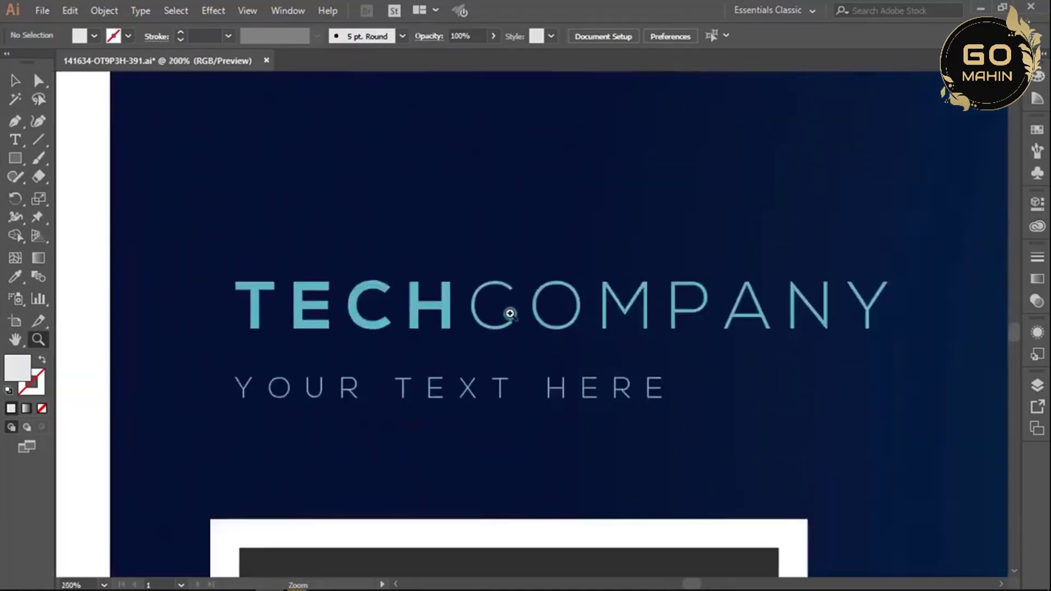
left_click(537, 314)
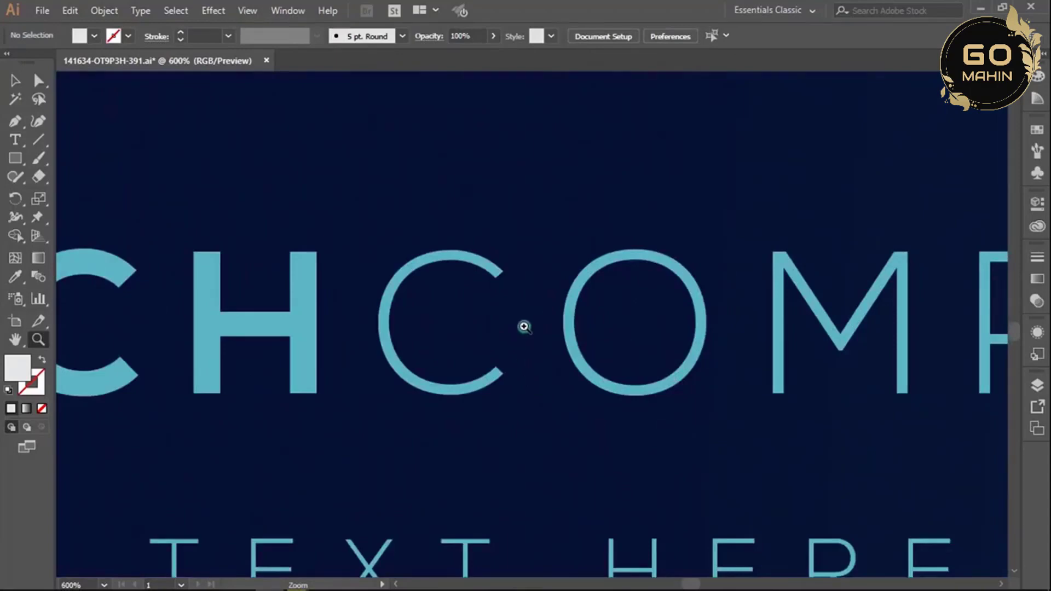
left_click(548, 324)
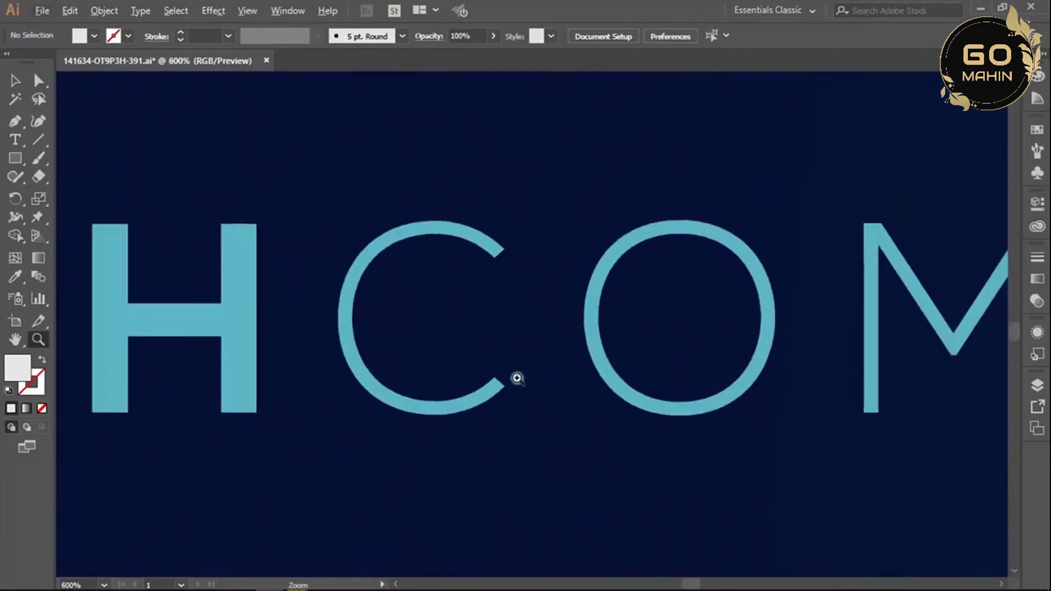
Step: Zoom out from the heading's letters to 50% with the Zoom tool to view the whole banner
key("alt")
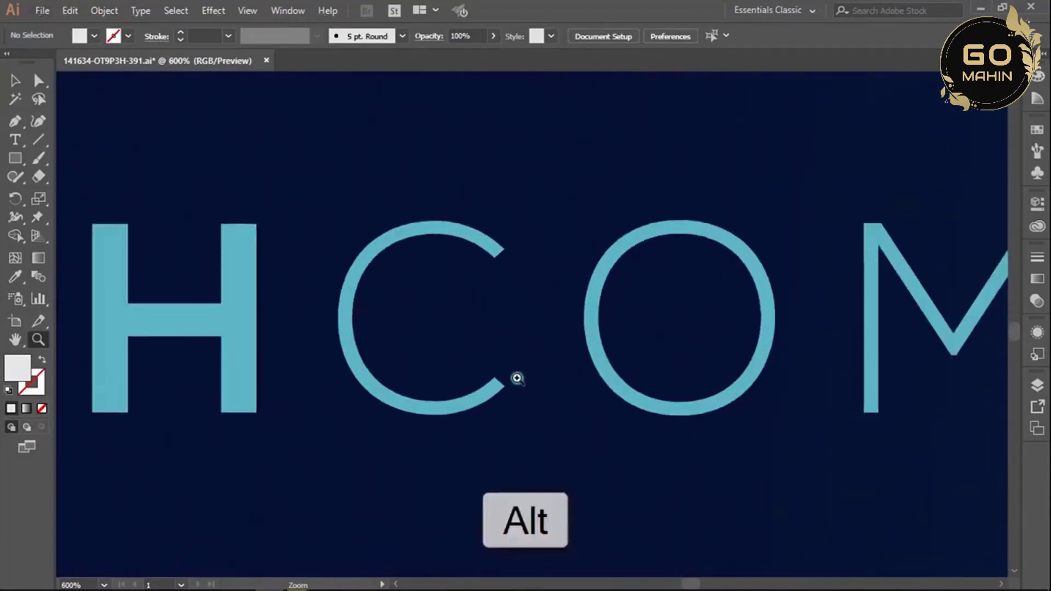
left_click(518, 378)
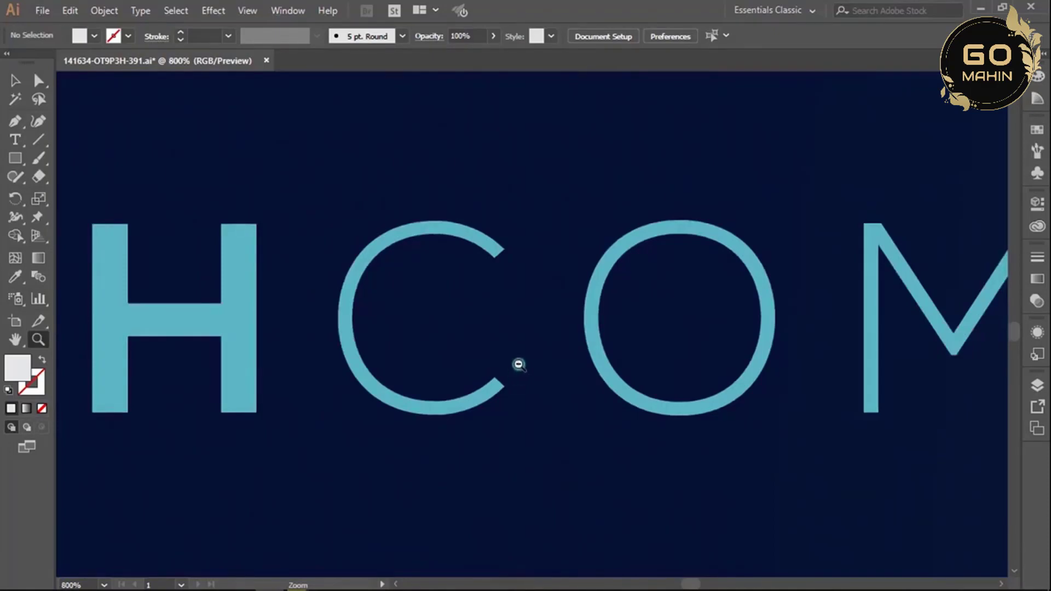
left_click(518, 364, "alt")
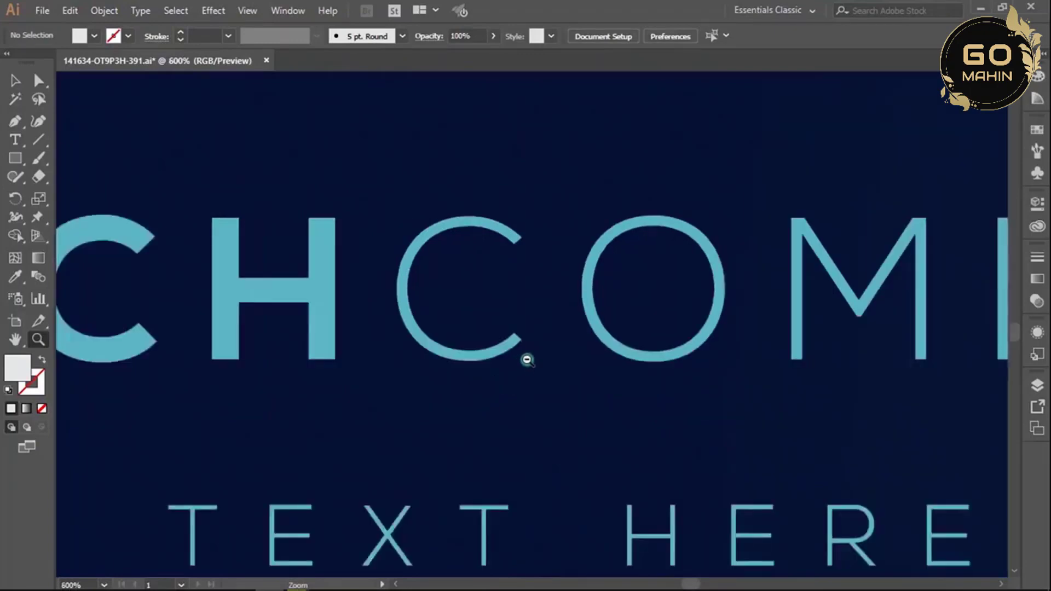
left_click(527, 360, "alt")
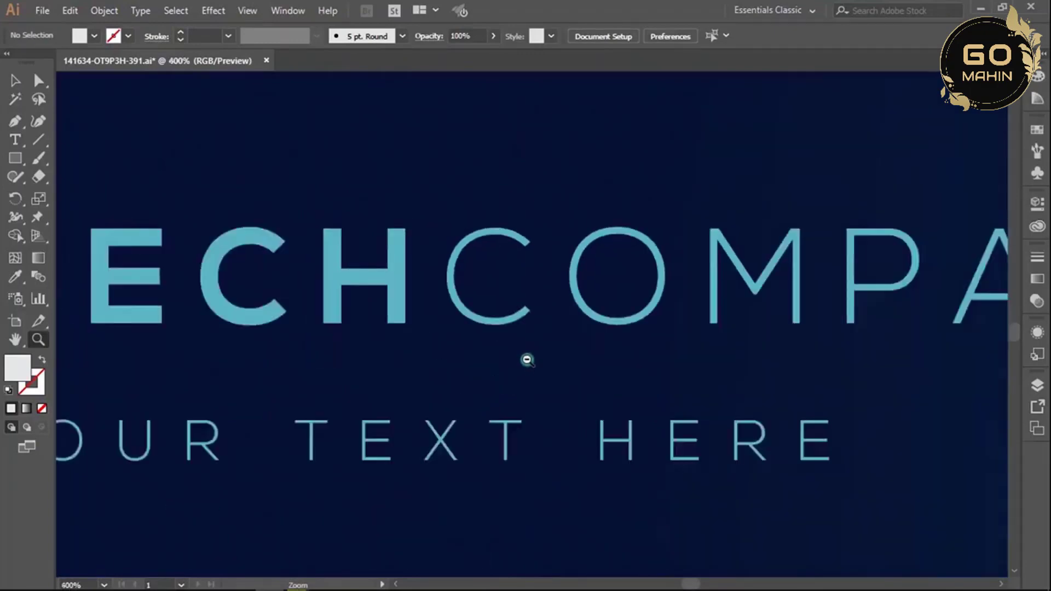
left_click(527, 360, "alt")
left_click(528, 336, "alt")
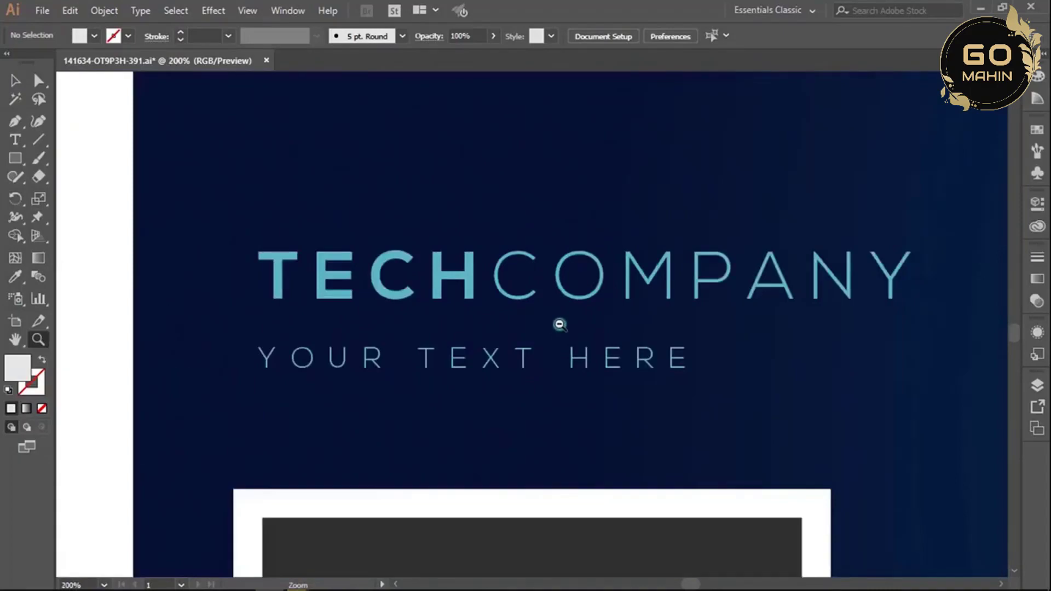
left_click(560, 325, "alt")
left_click(678, 319, "alt")
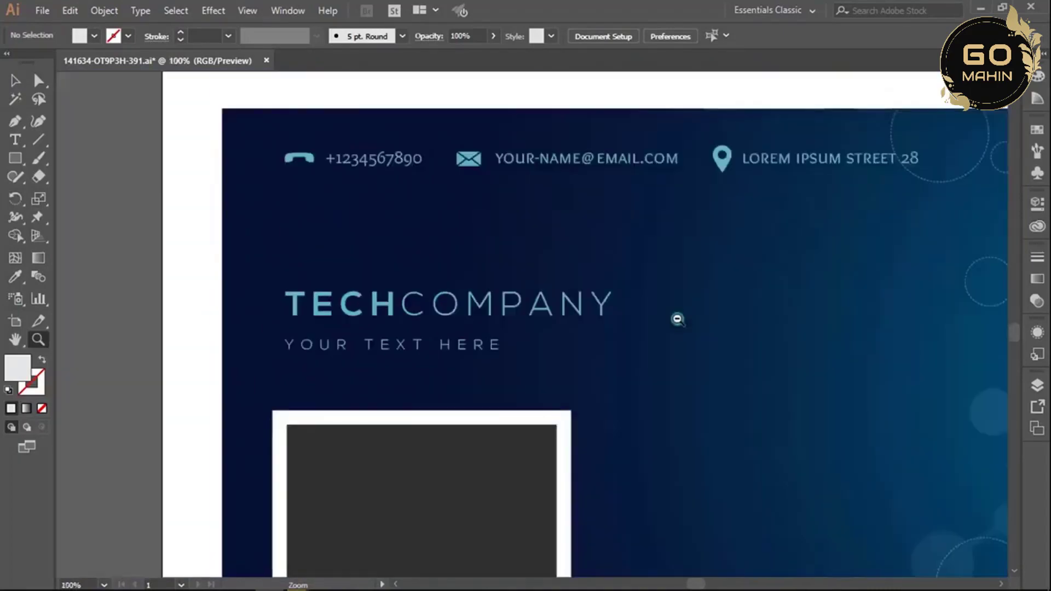
left_click(668, 340, "alt")
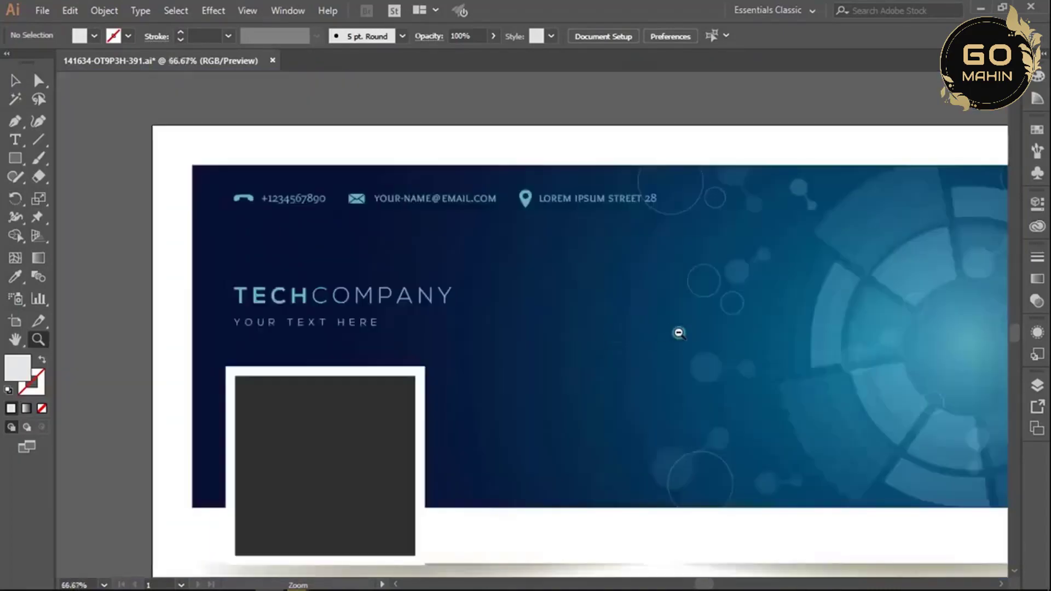
left_click(676, 333, "alt")
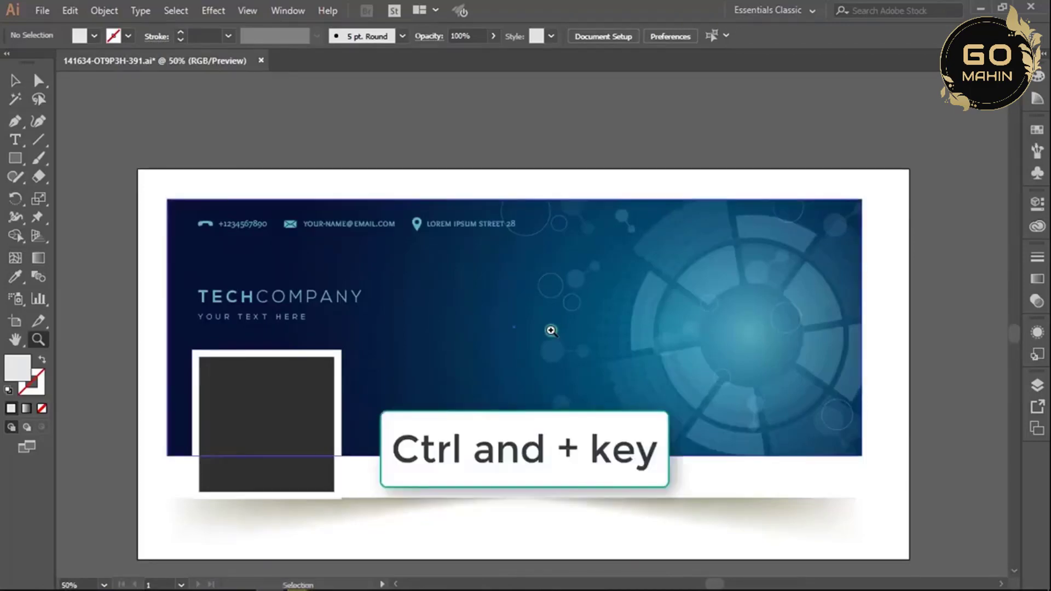
Step: Magnify the middle of the banner to 300% to inspect the dashed circles and background pattern
key("ctrl+plus")
key("ctrl+plus")
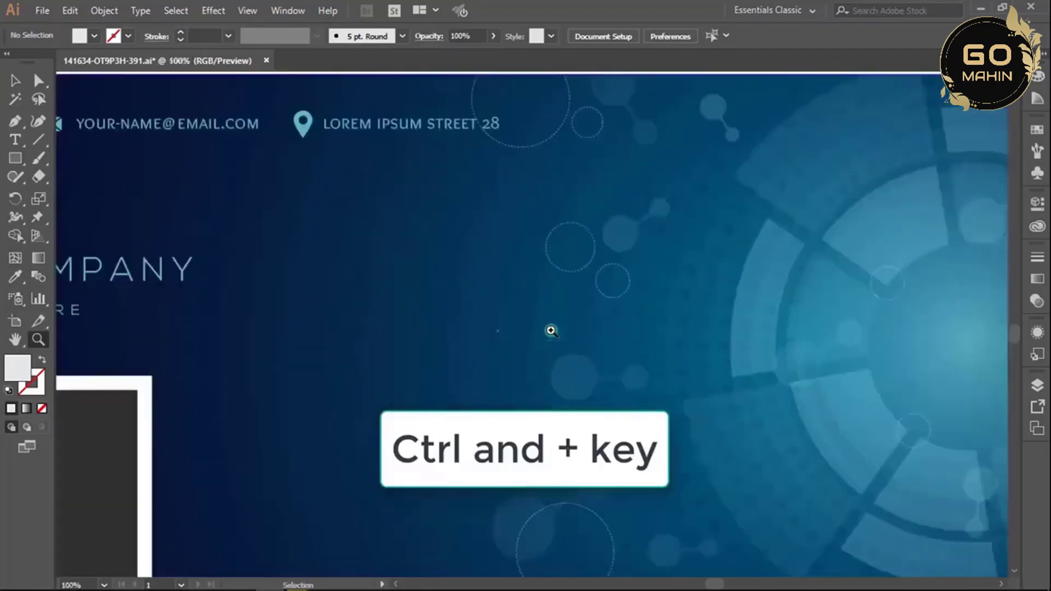
key("ctrl+plus")
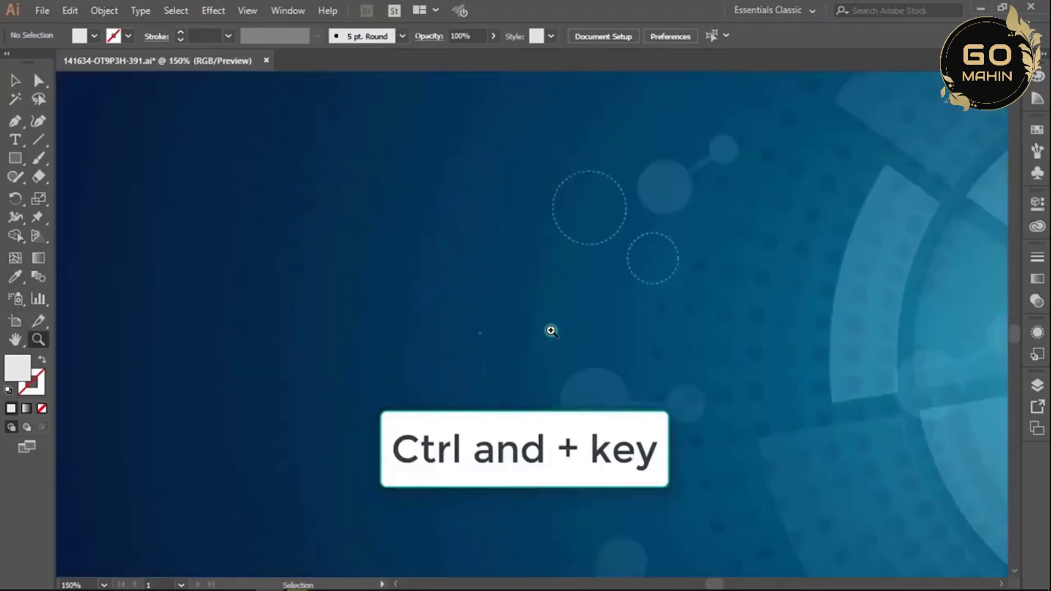
key("ctrl+plus")
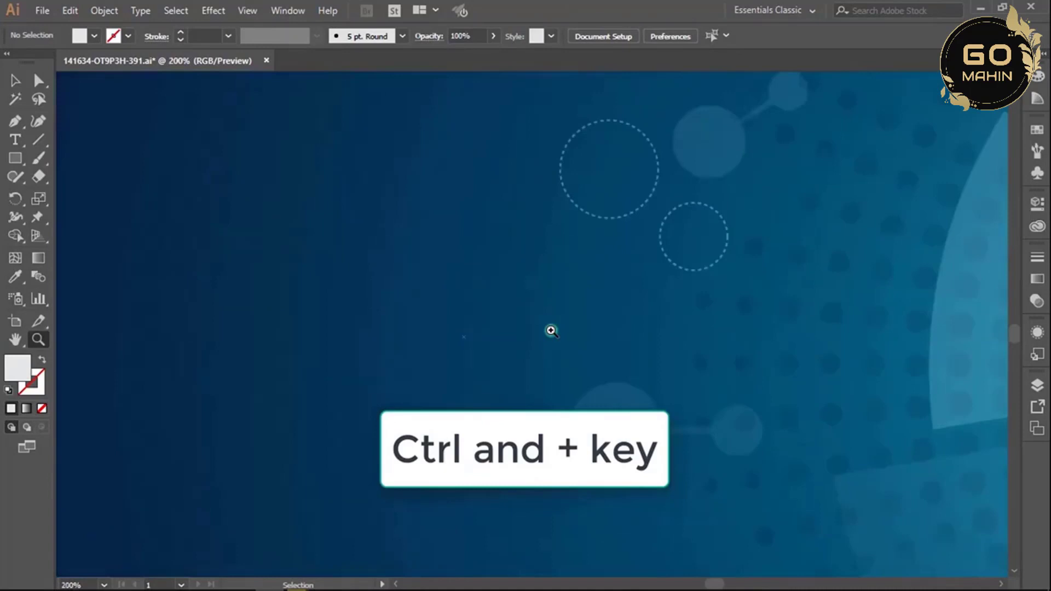
key("ctrl+plus")
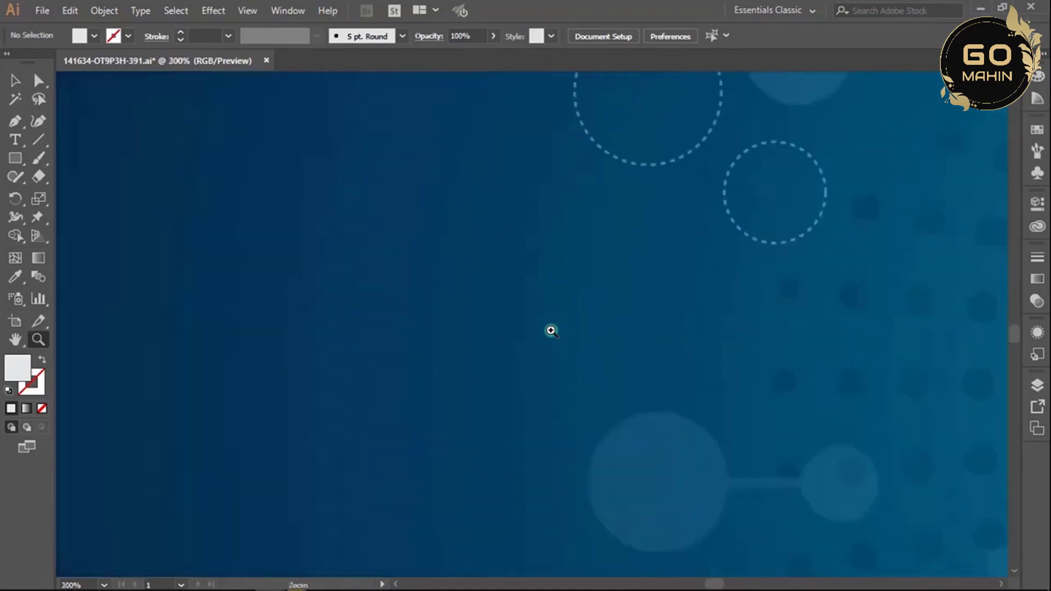
Step: Reduce the magnification to 50% to view the full artboard
key("ctrl+minus")
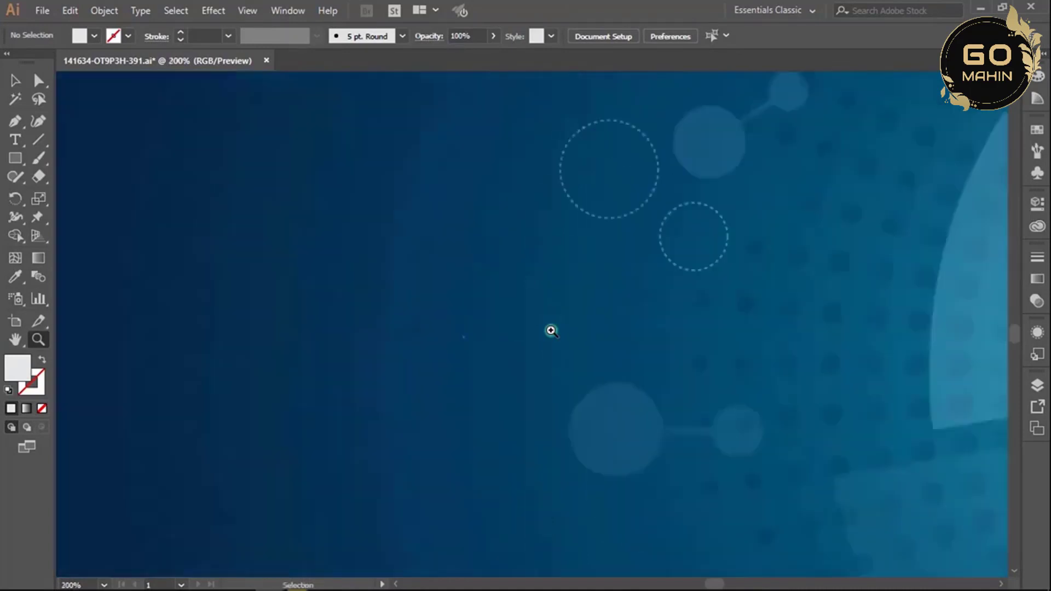
key("ctrl+minus")
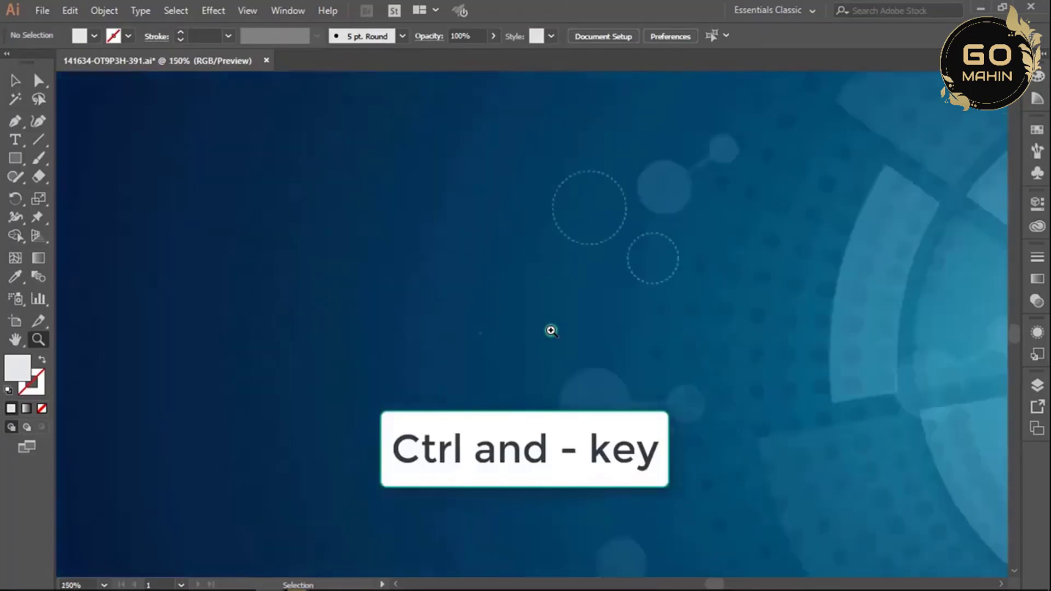
key("ctrl+minus")
key("ctrl+minus")
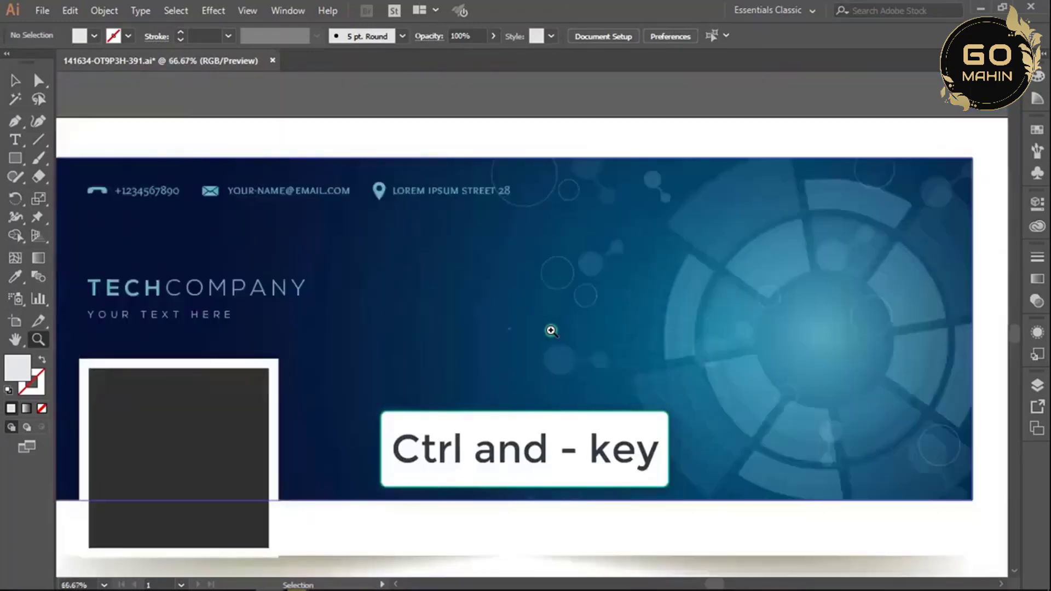
key("ctrl+minus")
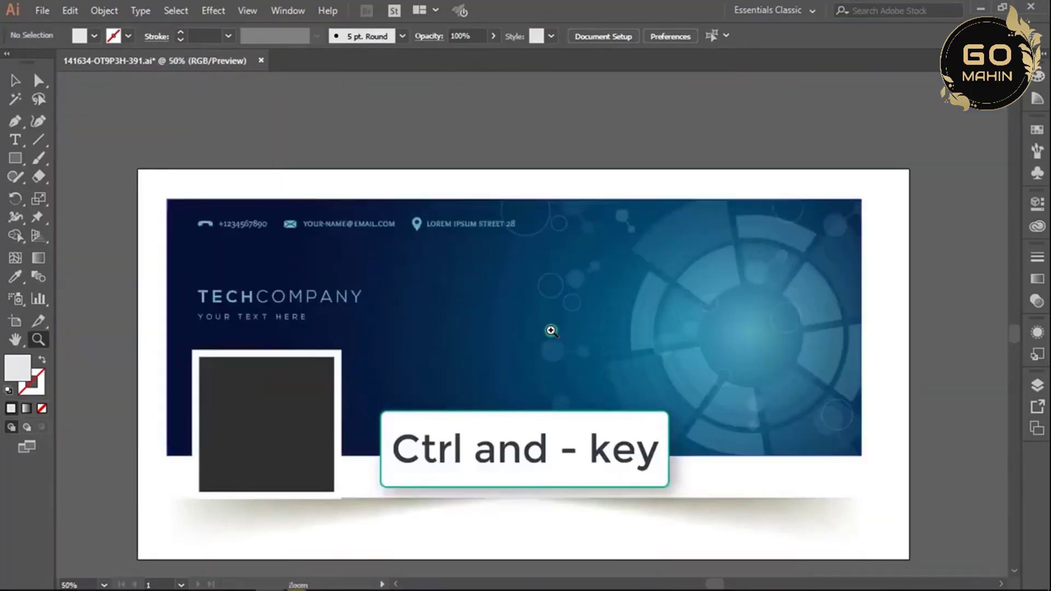
Step: Set the document's magnification to the 66.67% preset
left_click(103, 586)
left_click(104, 585)
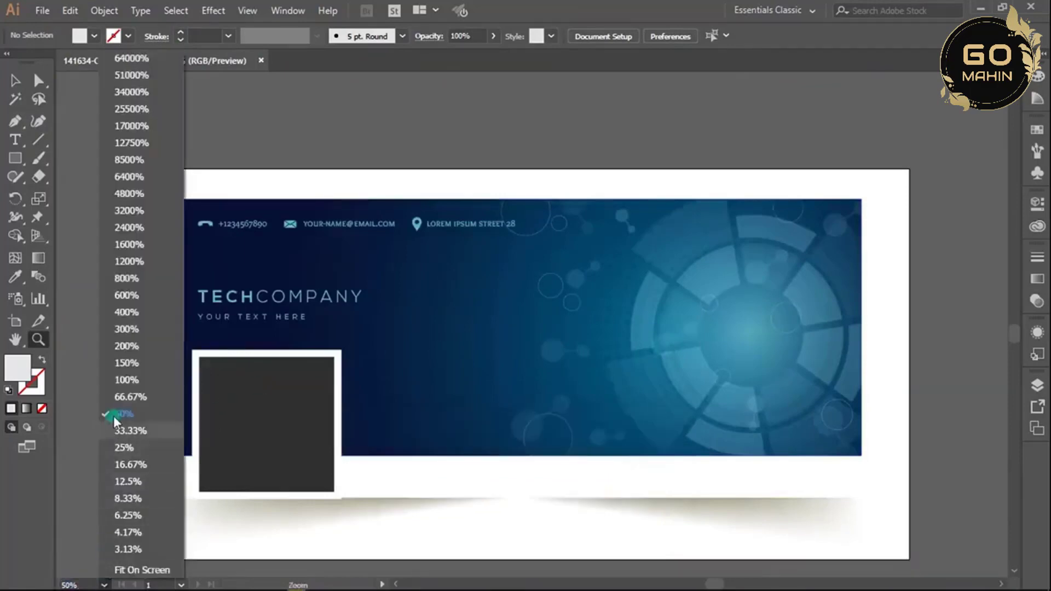
left_click(125, 396)
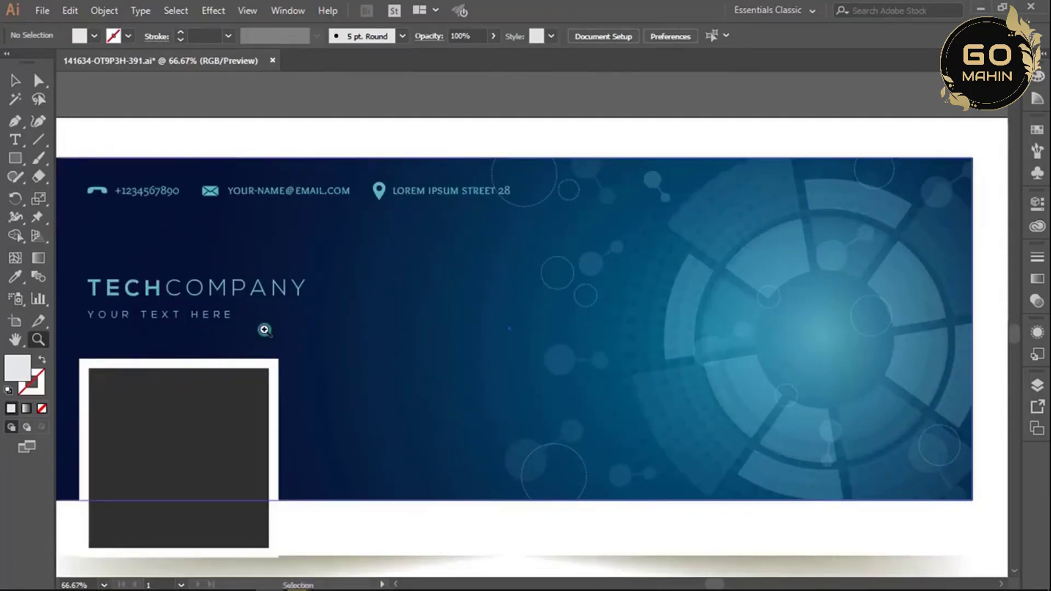
Step: Enlarge the view of the TECHCOMPANY heading and its tagline to 300%
key("ctrl+space")
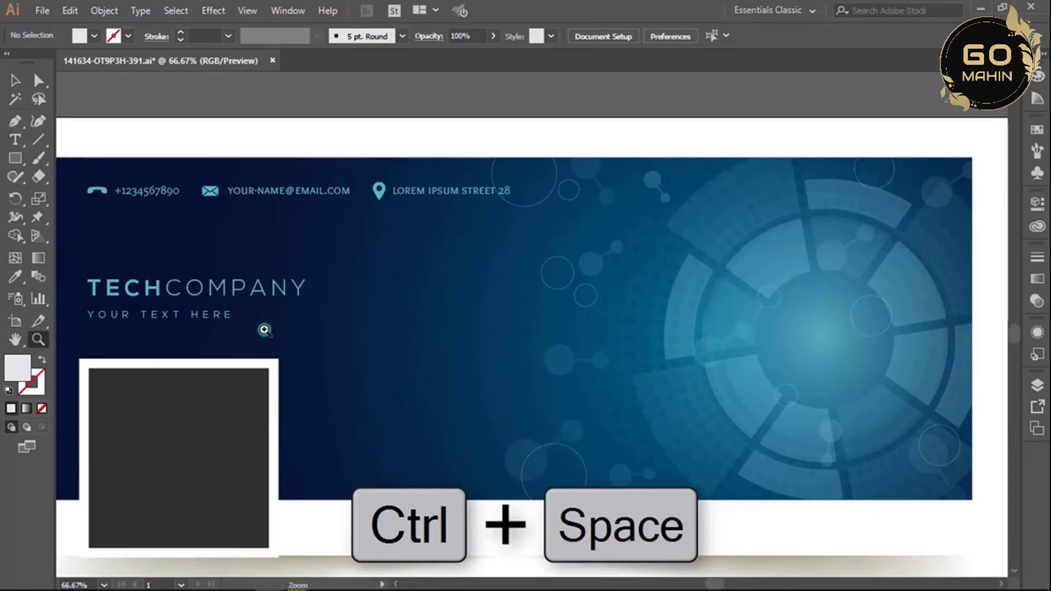
left_click(265, 330)
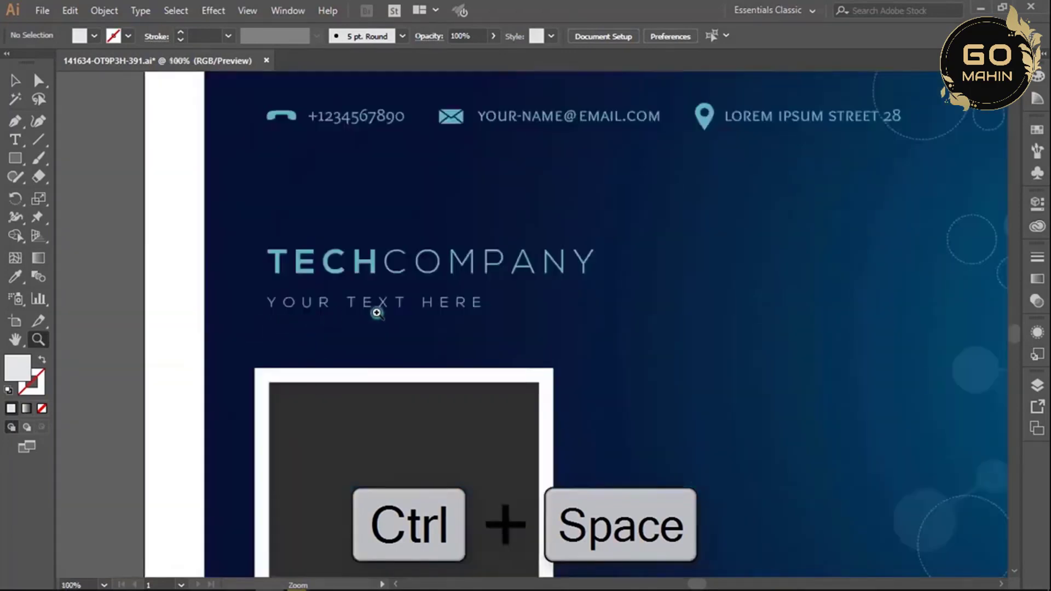
left_click(414, 302)
left_click(564, 281)
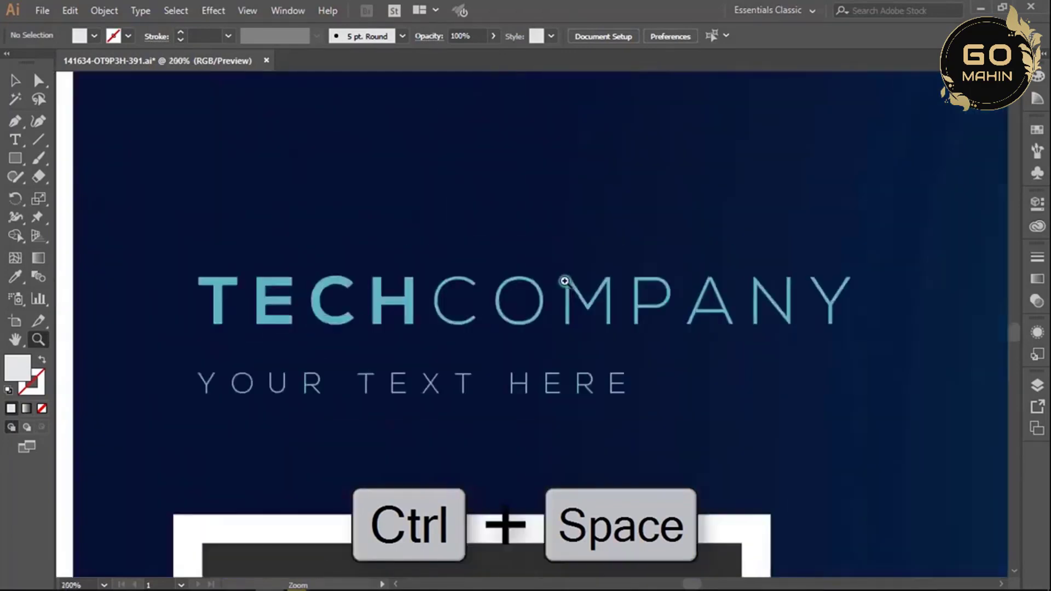
left_click(567, 325)
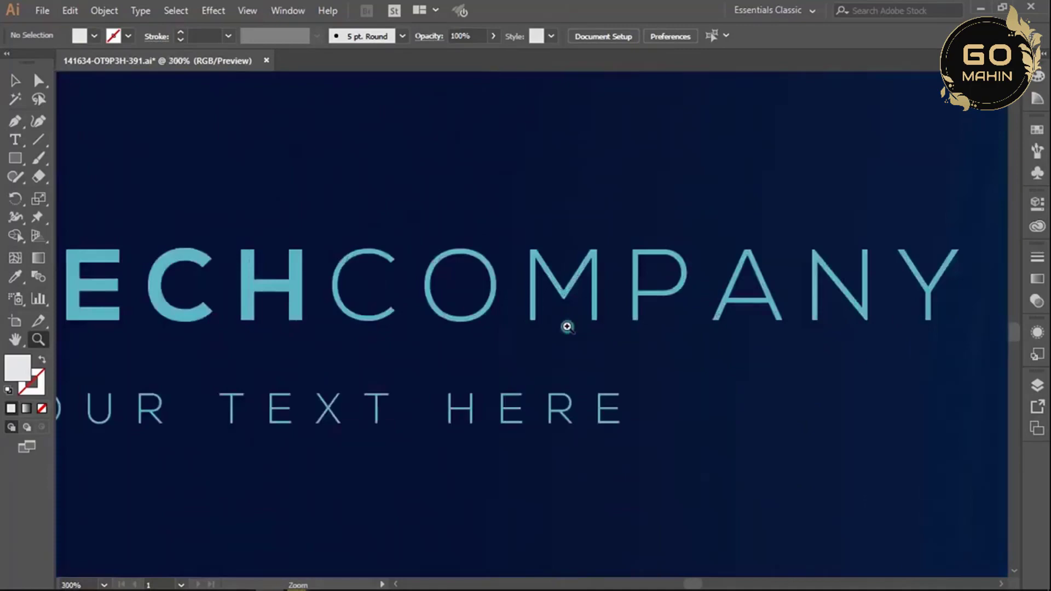
Step: Zoom out around the heading to 50% to view the banner's contact line and photo frame
key("ctrl")
key("ctrl+alt+space")
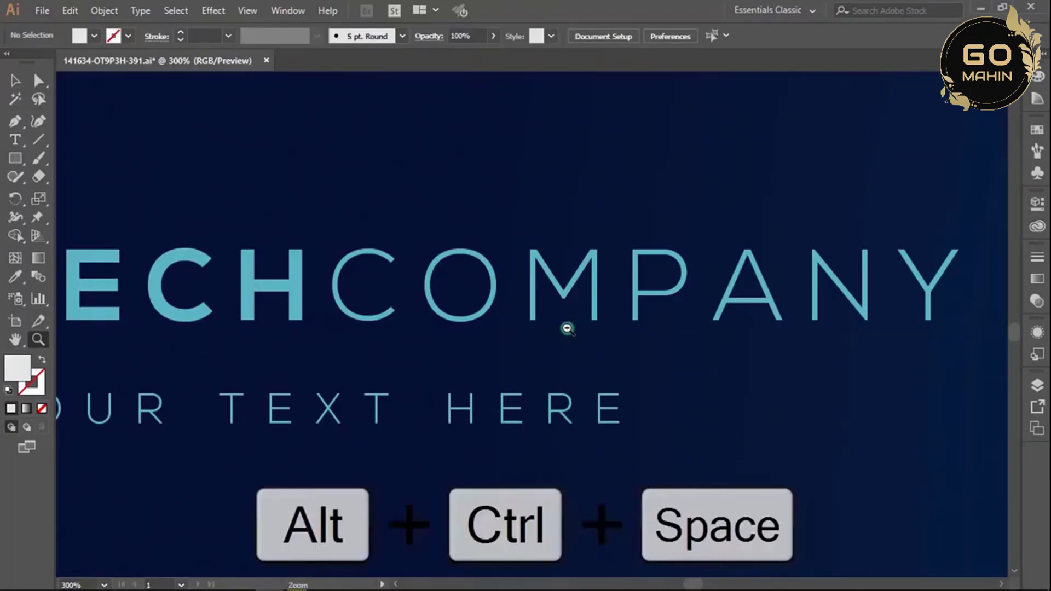
left_click(567, 329)
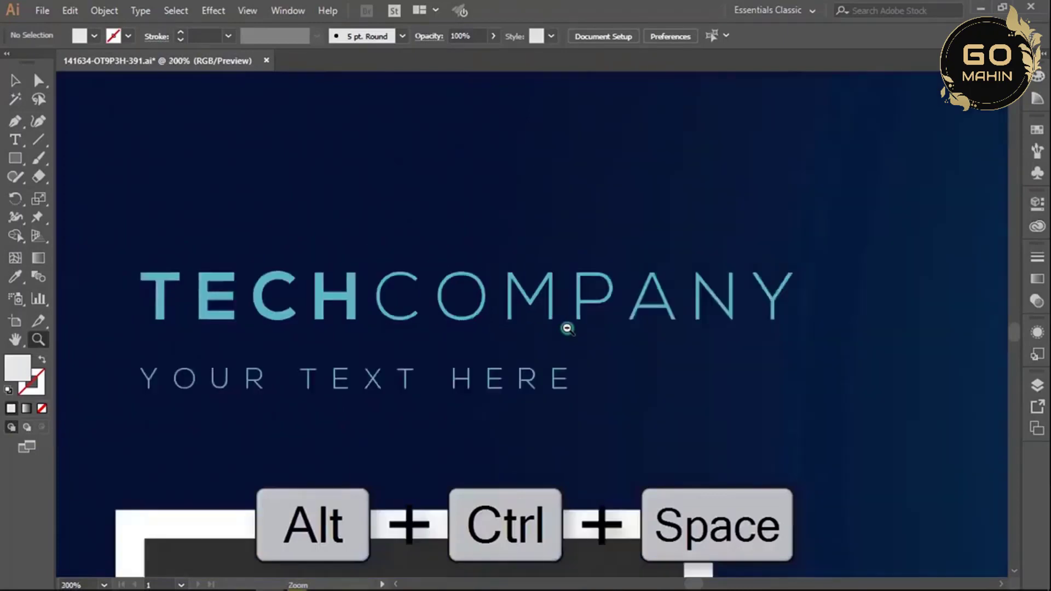
left_click(492, 338)
left_click(540, 316)
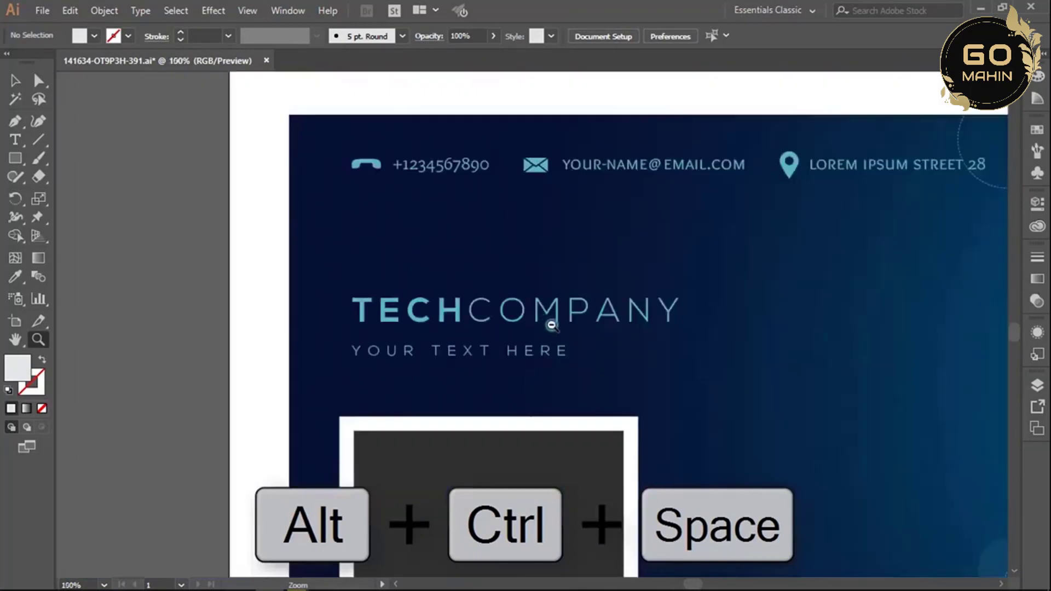
left_click(549, 325)
left_click(556, 334)
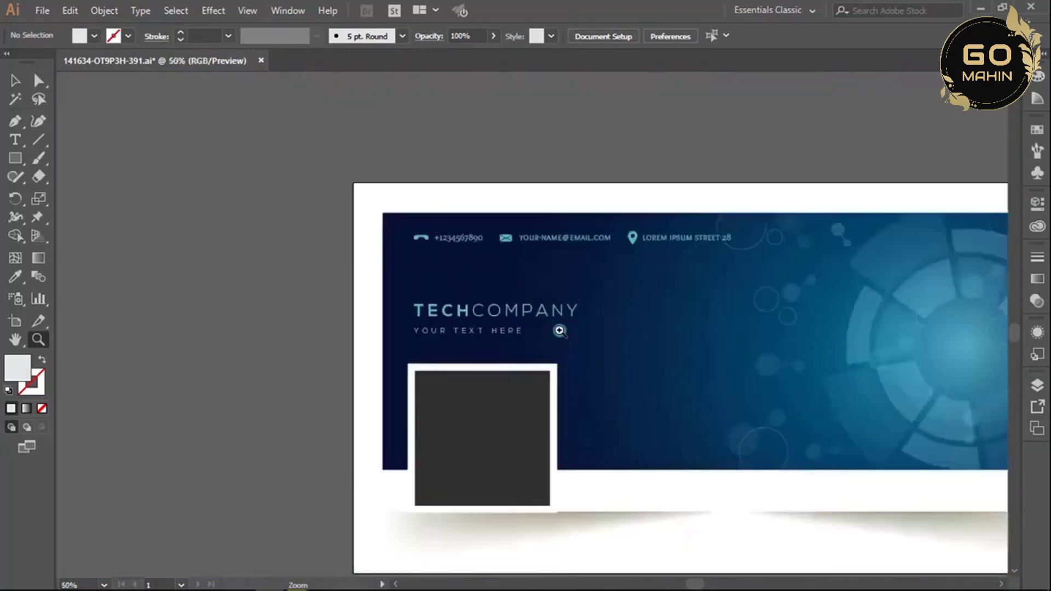
Step: Zoom in on the heading and tagline to 200% with the Zoom tool
left_click(536, 323)
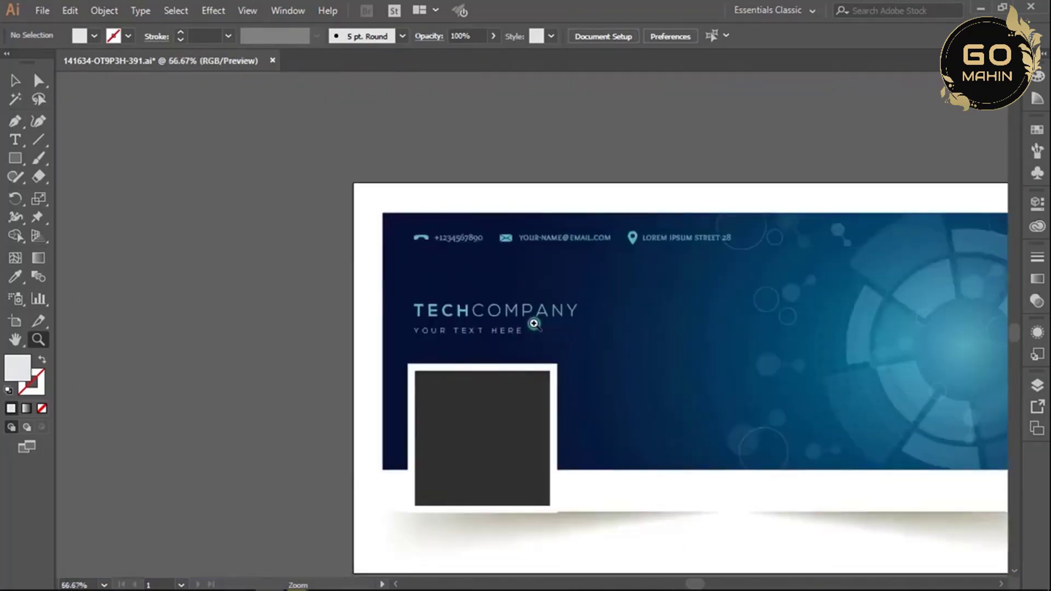
left_click(511, 314)
left_click(504, 317)
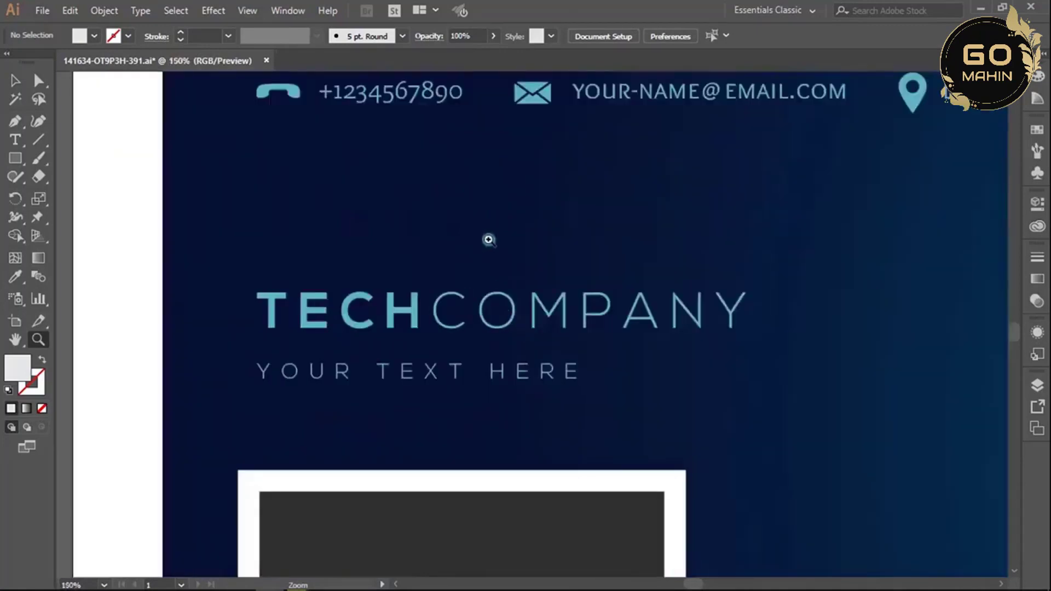
left_click(502, 288)
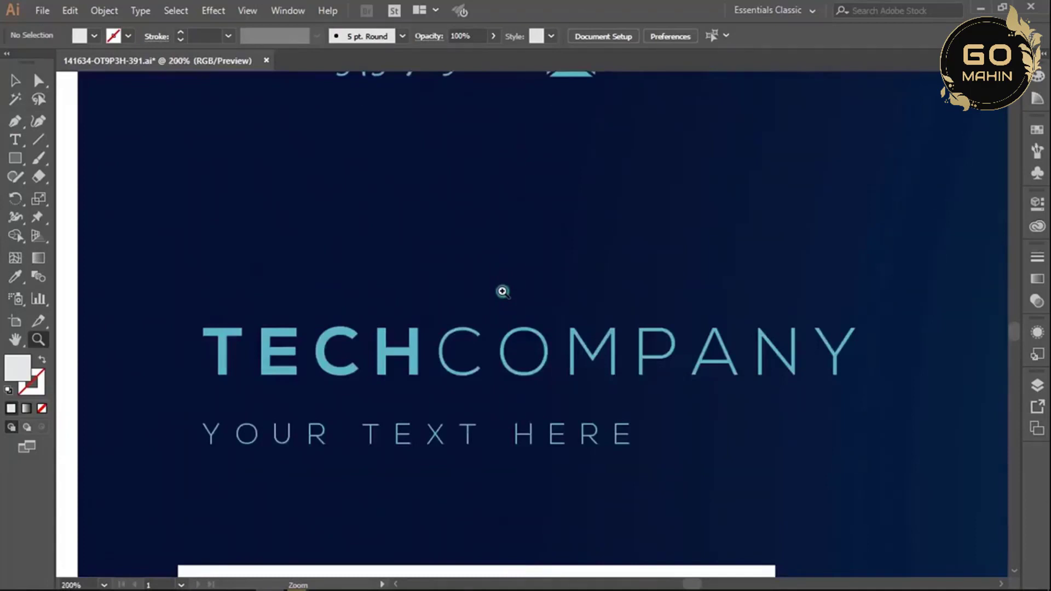
Step: Look over the contact line and zoom in on the TECHCOMPANY heading to 400% with the Zoom tool
scroll(502, 292, "up", 5)
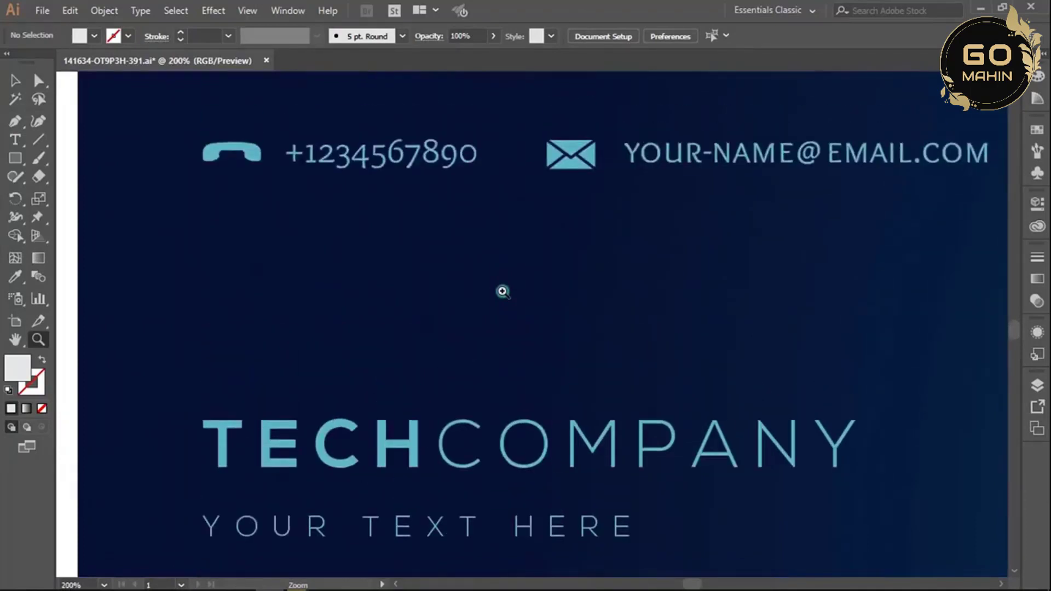
scroll(455, 230, "down", 8)
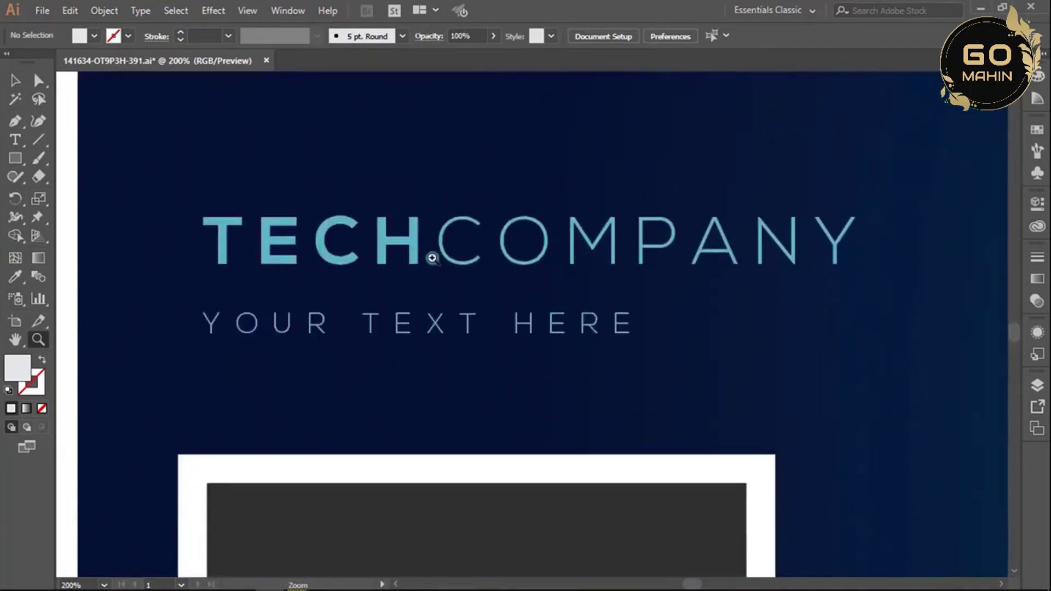
left_click(418, 255)
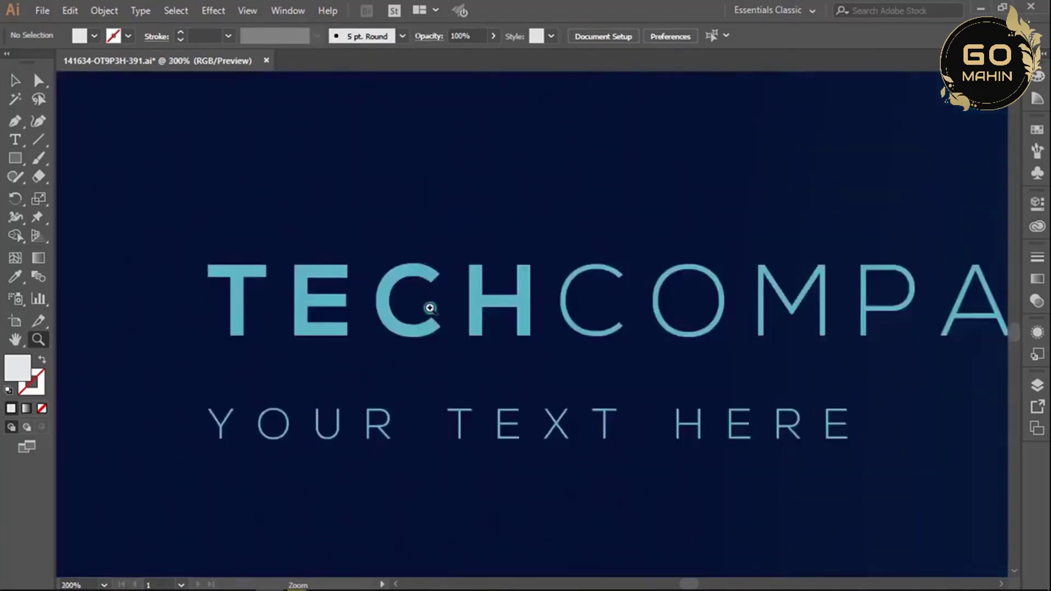
left_click(430, 309)
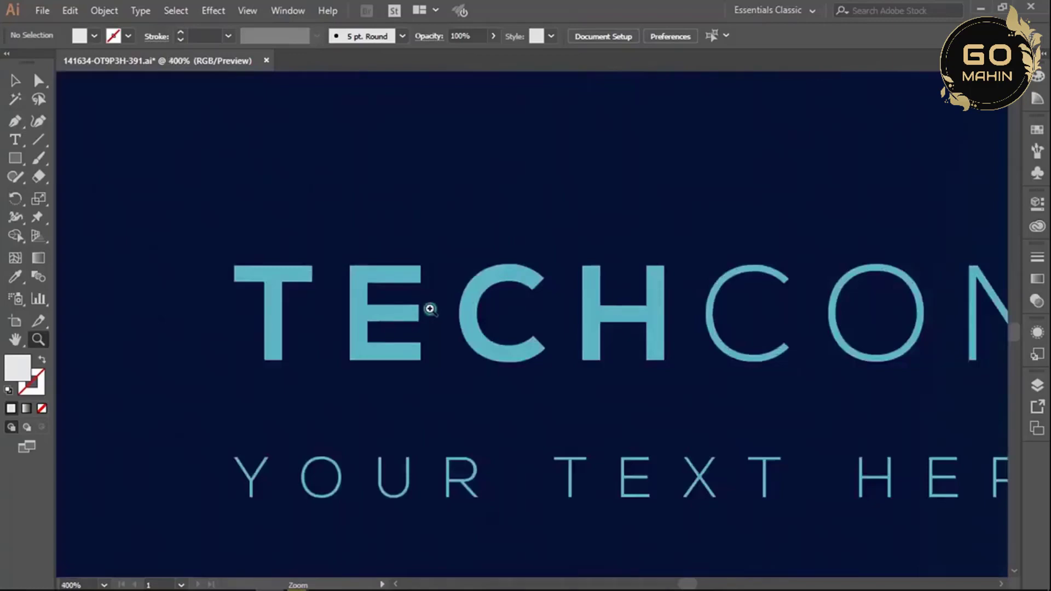
Step: Pan with the Hand tool from the heading up to the contact line and across to the location pin
left_click(16, 342)
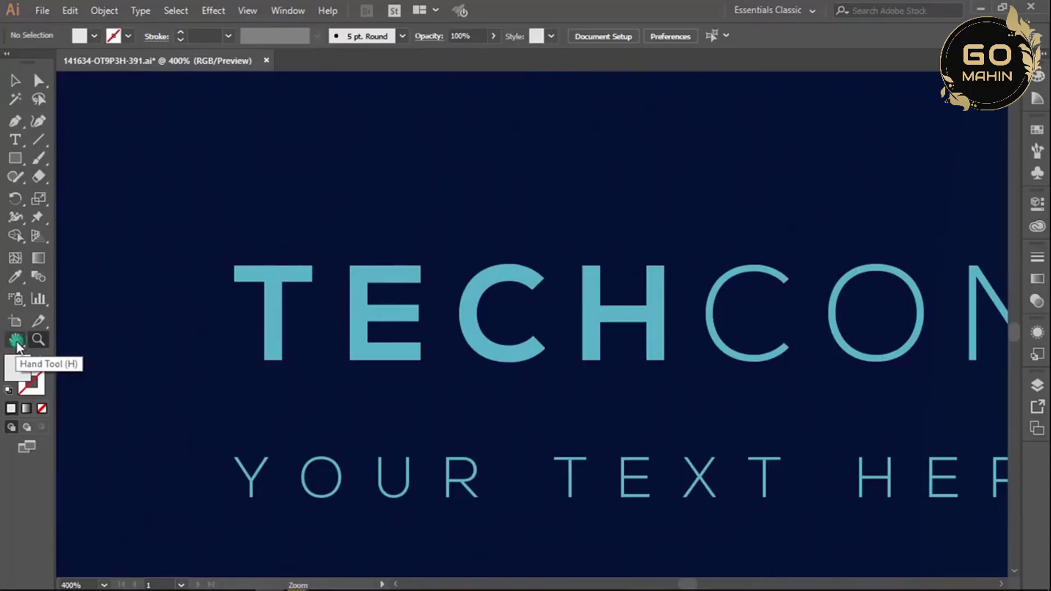
left_click(17, 341)
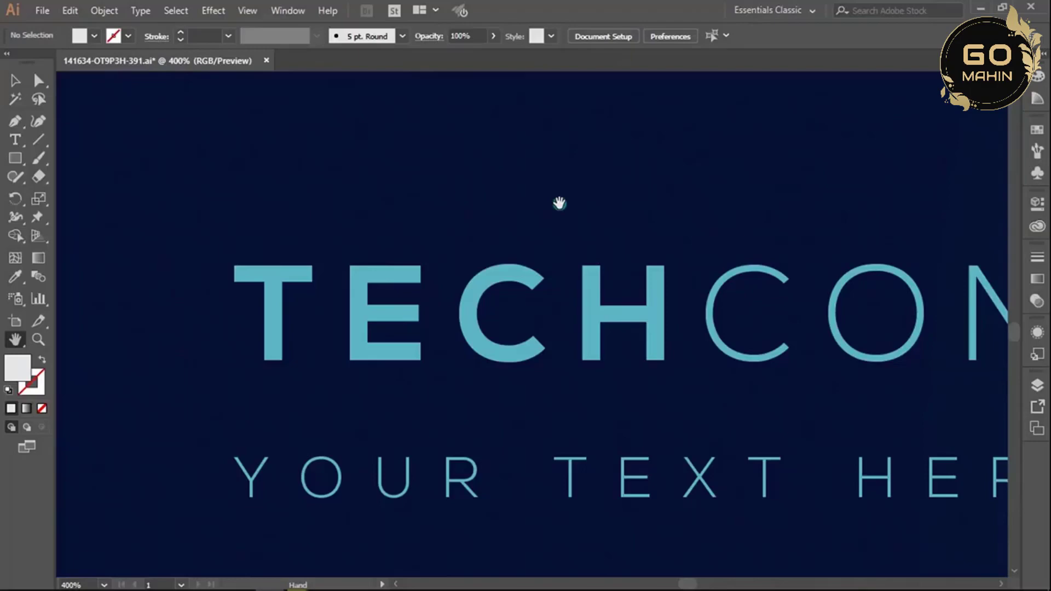
left_click_drag(558, 203, 524, 535)
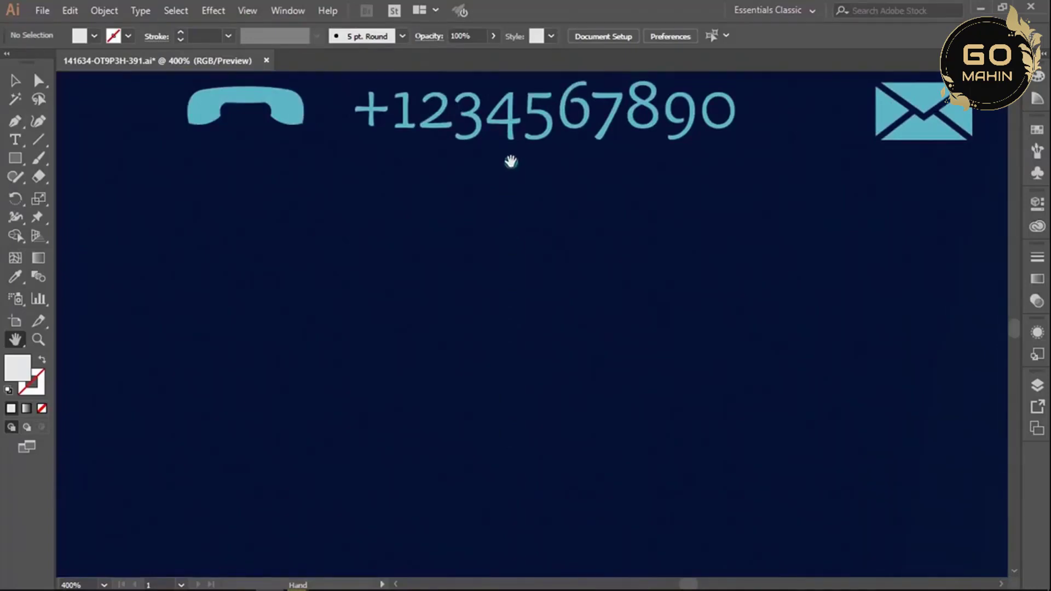
left_click_drag(511, 162, 494, 249)
left_click_drag(502, 160, 159, 232)
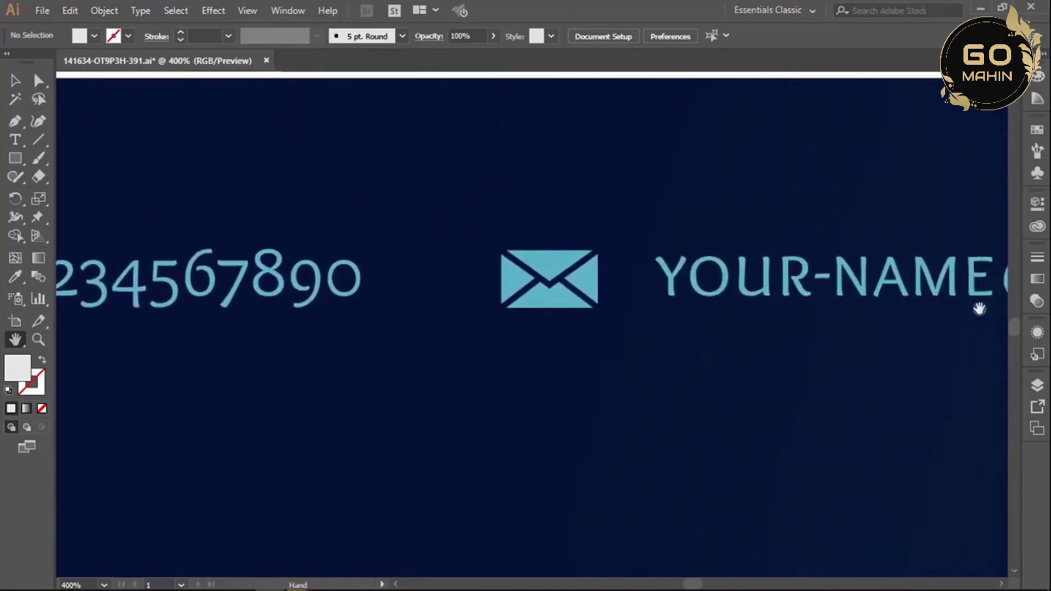
left_click_drag(941, 306, 327, 307)
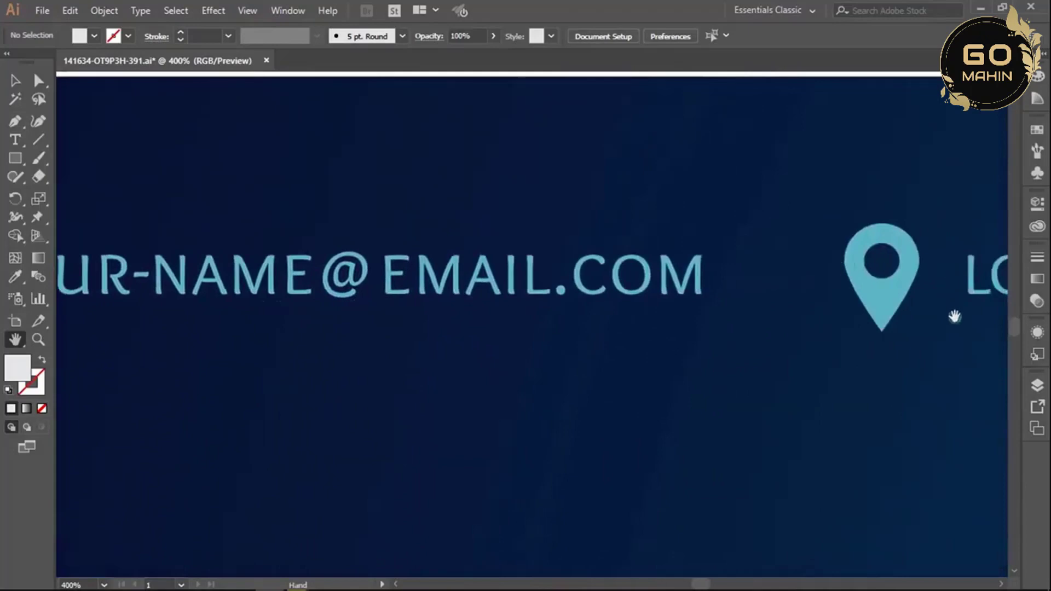
Step: Pan from the location pin back to the start of the TECHCOMPANY heading and its tagline
left_click_drag(955, 316, 904, 110)
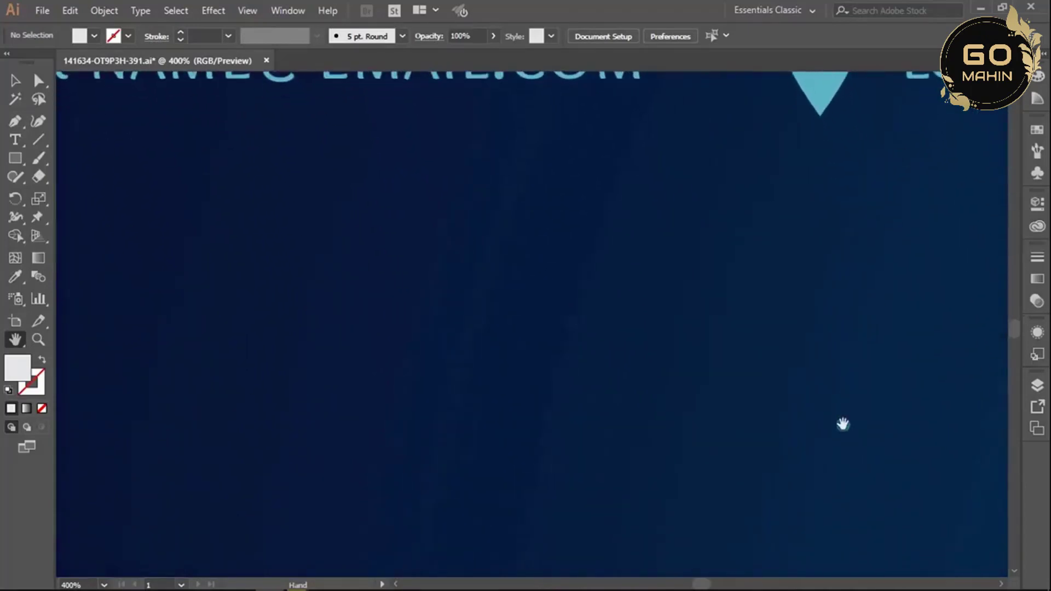
left_click_drag(842, 425, 850, 163)
left_click_drag(333, 503, 779, 338)
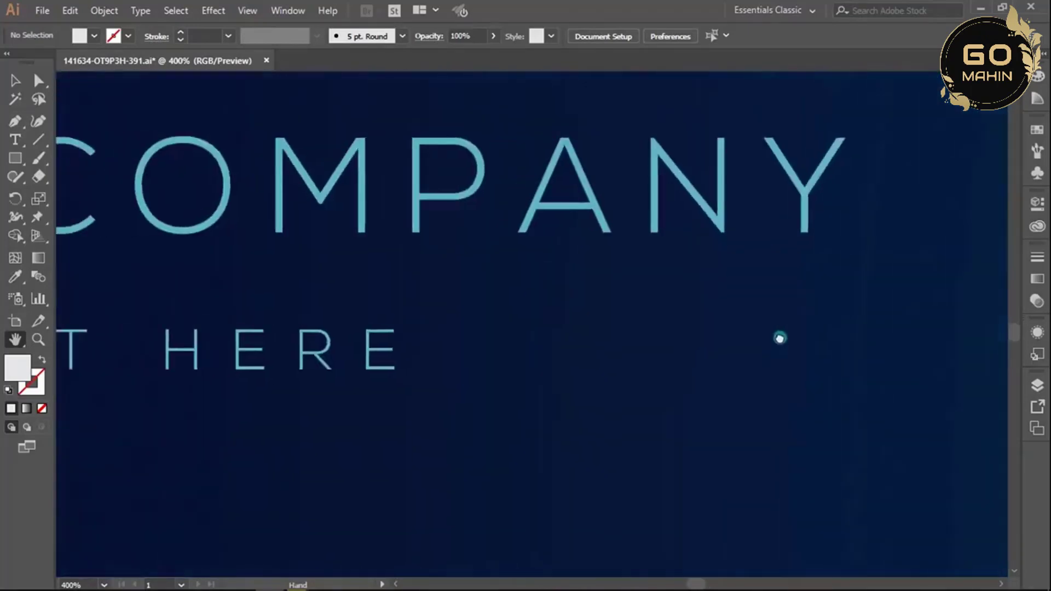
left_click_drag(260, 443, 629, 417)
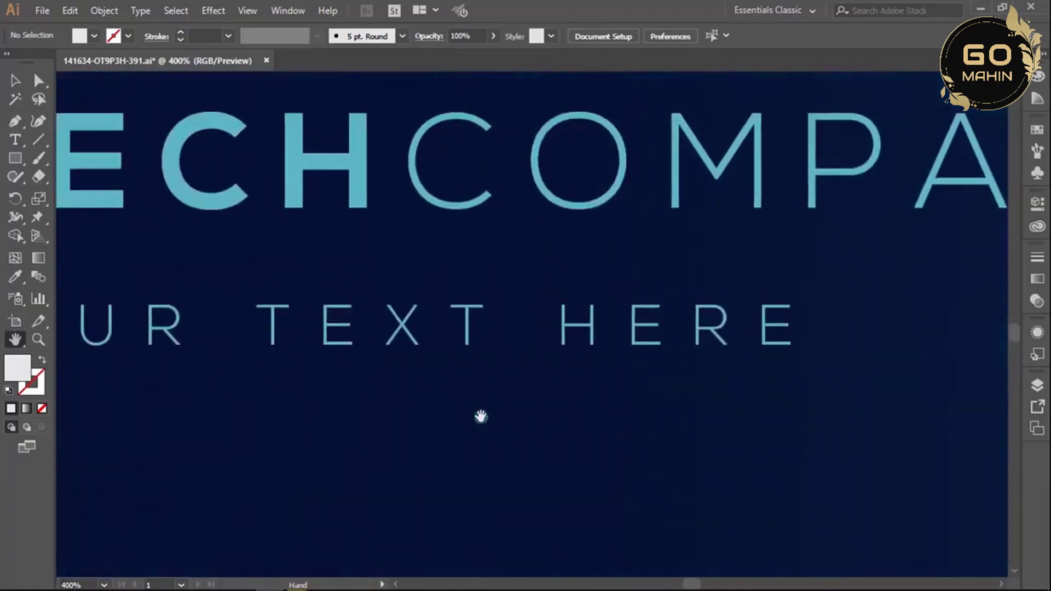
left_click_drag(380, 417, 761, 510)
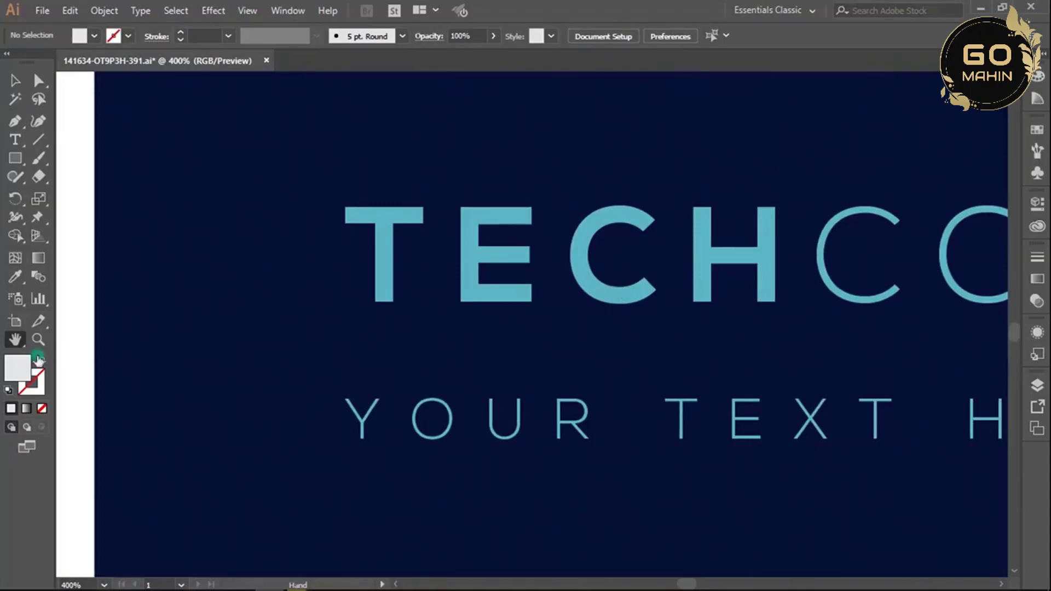
Step: Zoom in on the letters T and E of the heading to 1600% with the Zoom tool
left_click(15, 339)
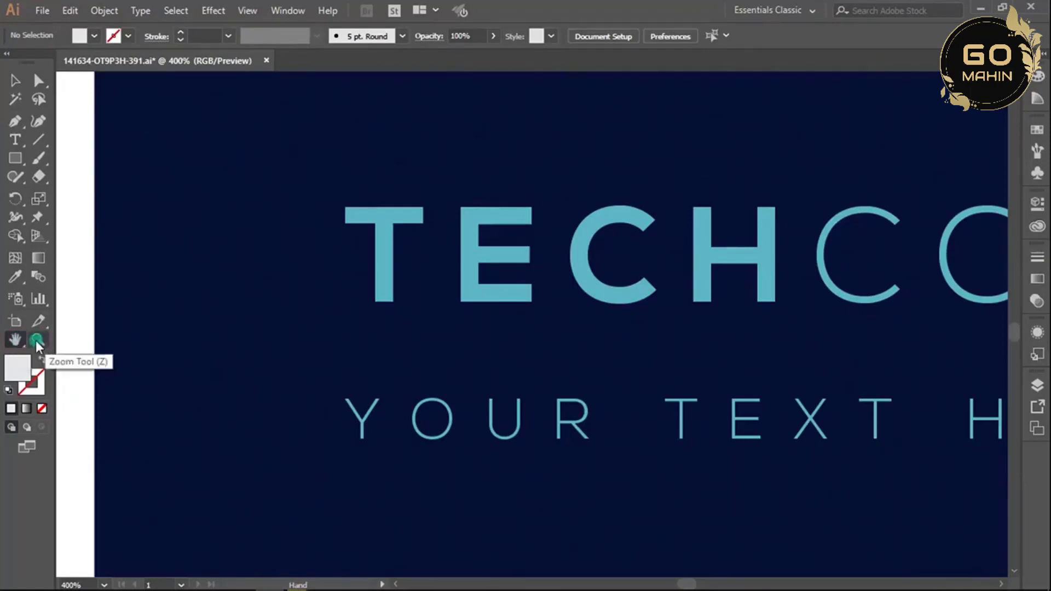
left_click(36, 340)
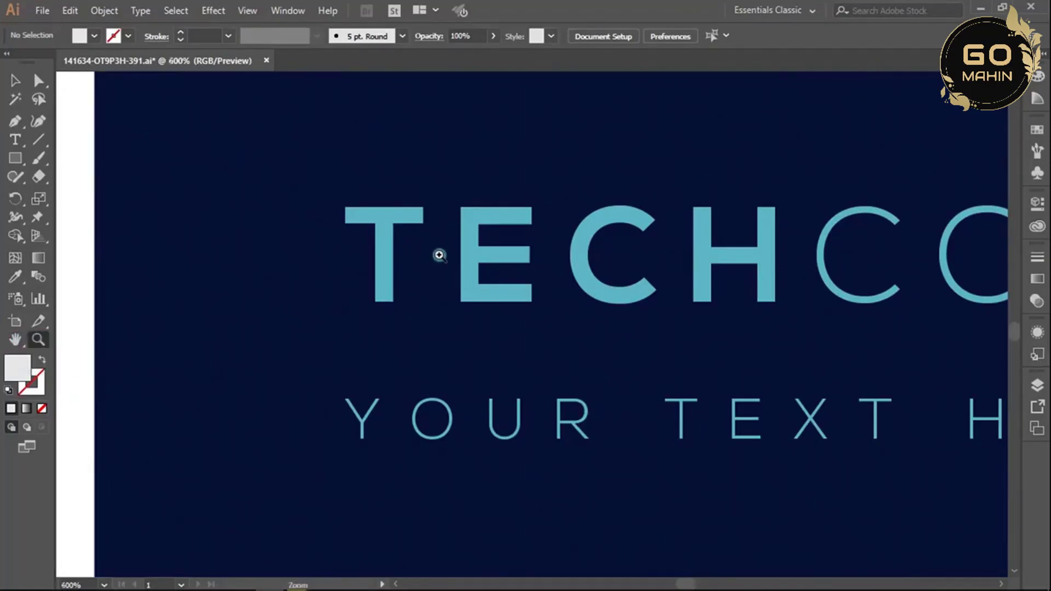
left_click_drag(436, 254, 548, 357)
left_click(622, 380)
left_click(611, 354)
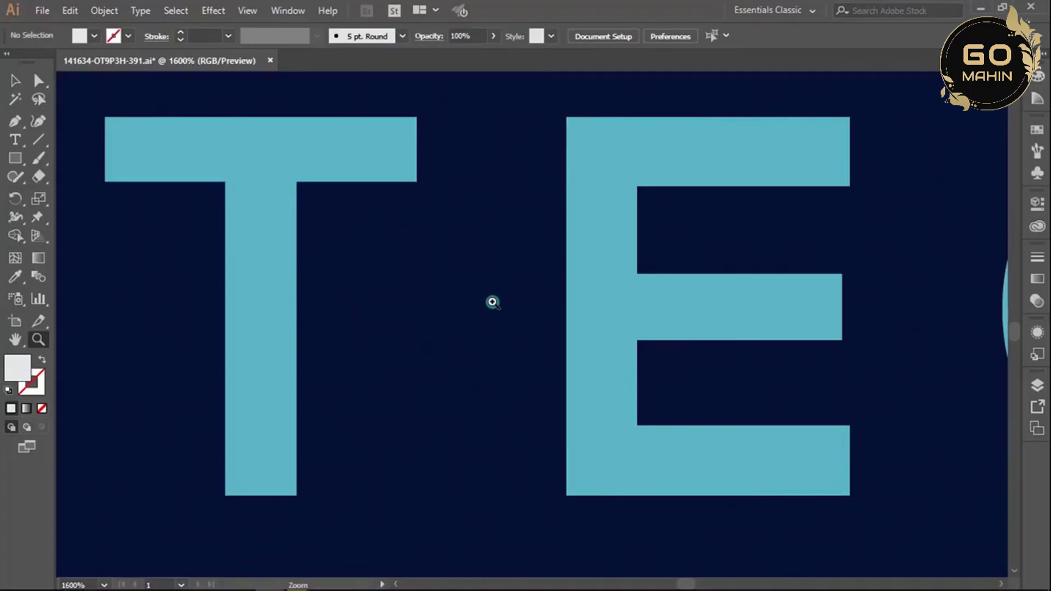
Step: Pan up from the heading letters to the telephone icon with the temporary Hand tool, keeping the Zoom tool active
key("space")
key("space")
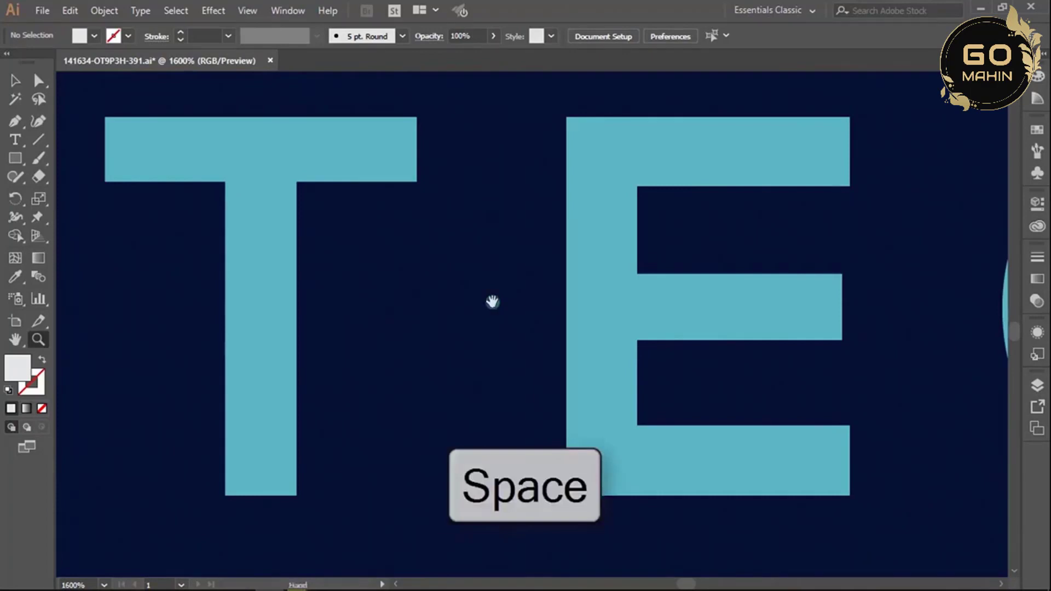
left_click_drag(491, 301, 471, 472)
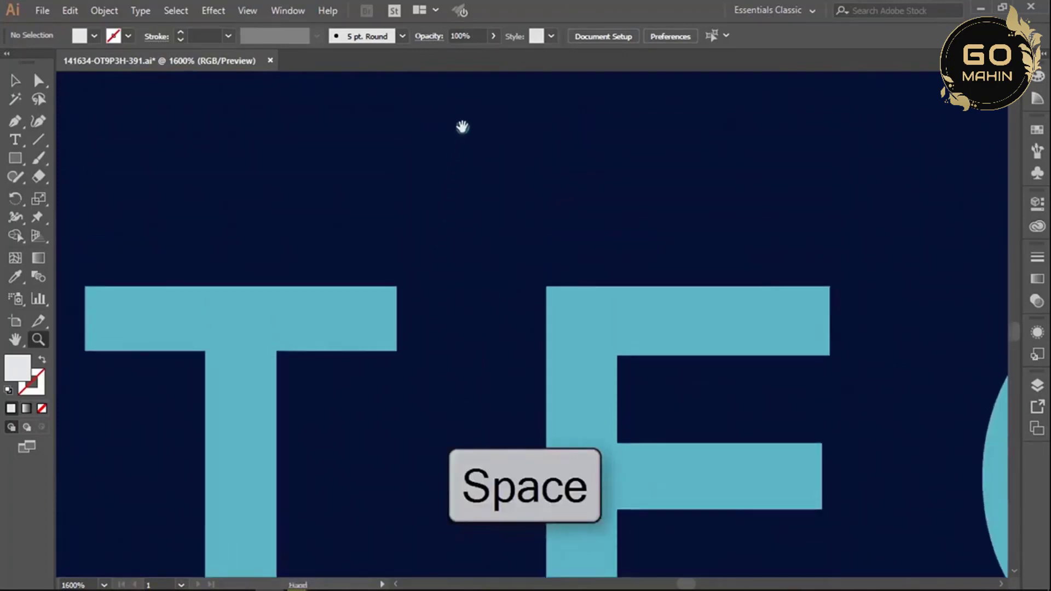
left_click_drag(460, 124, 465, 216)
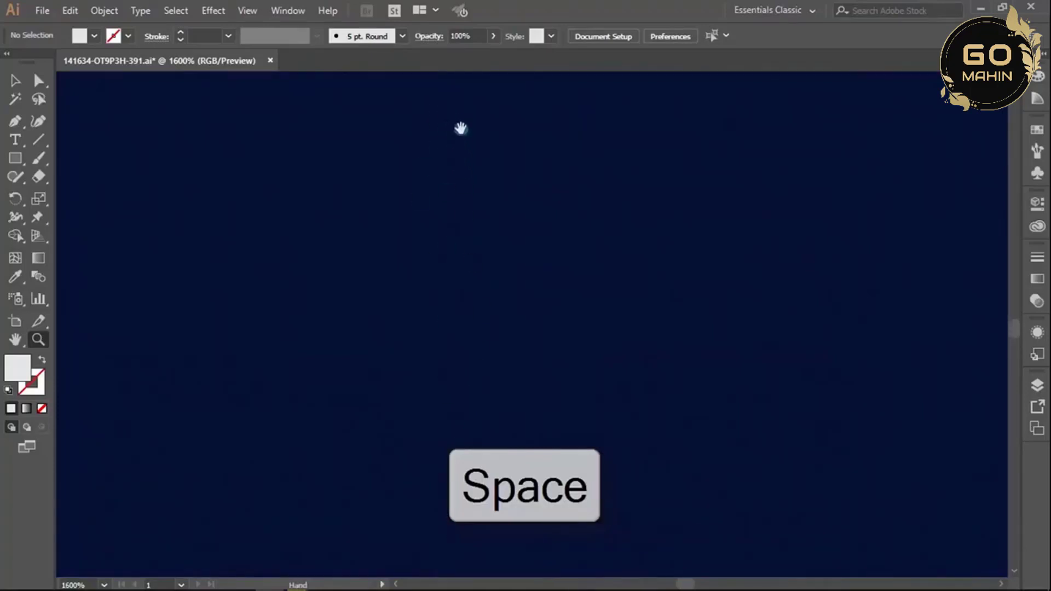
left_click_drag(462, 108, 462, 367)
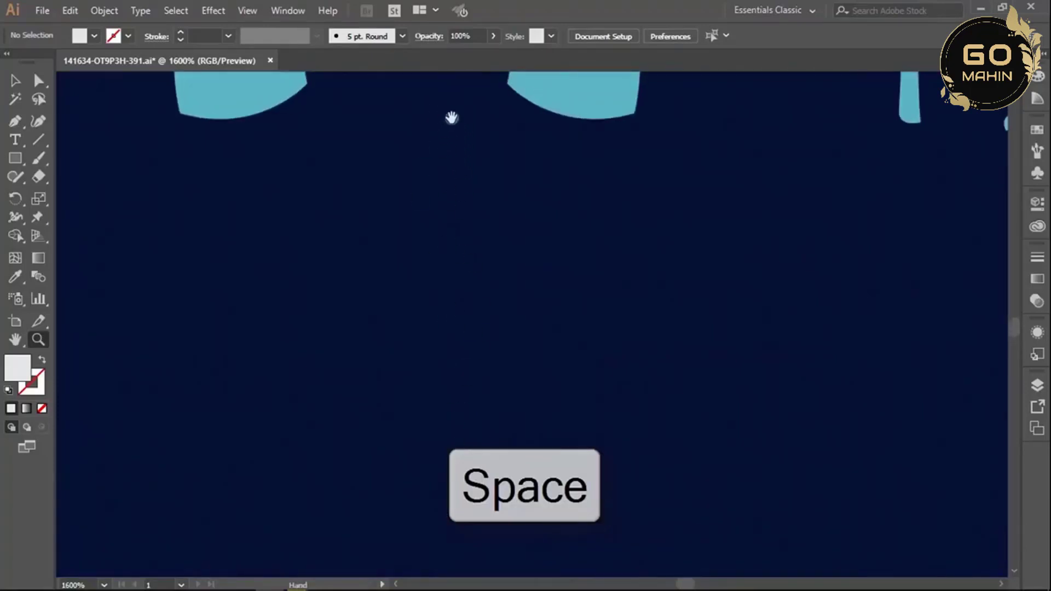
left_click_drag(451, 115, 453, 361)
left_click_drag(466, 254, 562, 204)
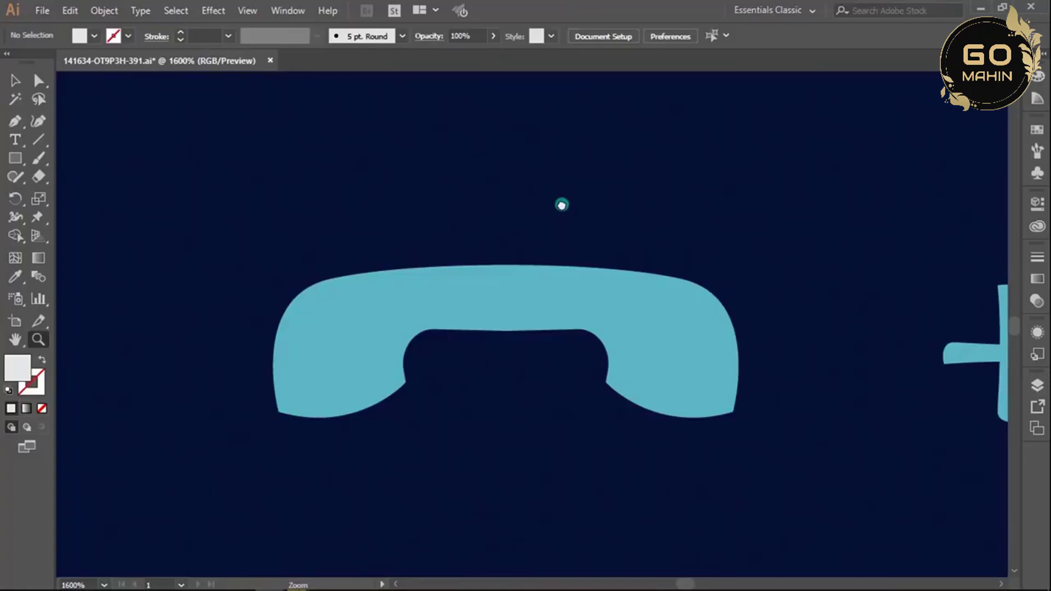
Step: Activate the Rectangle tool and pan along the phone number's digits with the temporary Hand tool
left_click(12, 160)
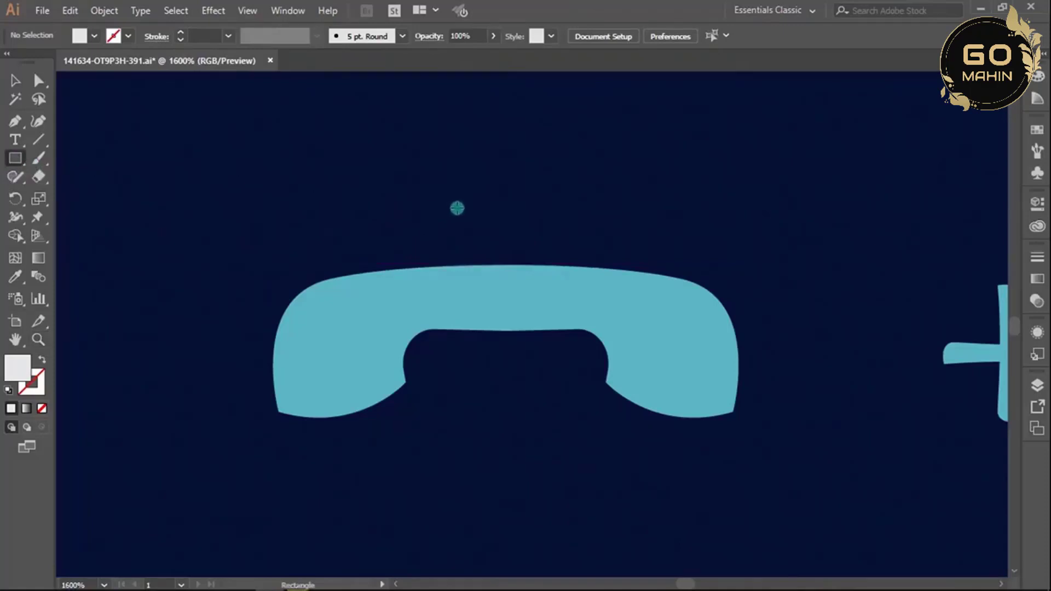
key("space")
left_click_drag(805, 336, 370, 314)
left_click_drag(702, 323, 351, 318)
mouse_move(782, 323)
left_mouse_down()
mouse_move(461, 309)
mouse_move(665, 314)
left_mouse_up()
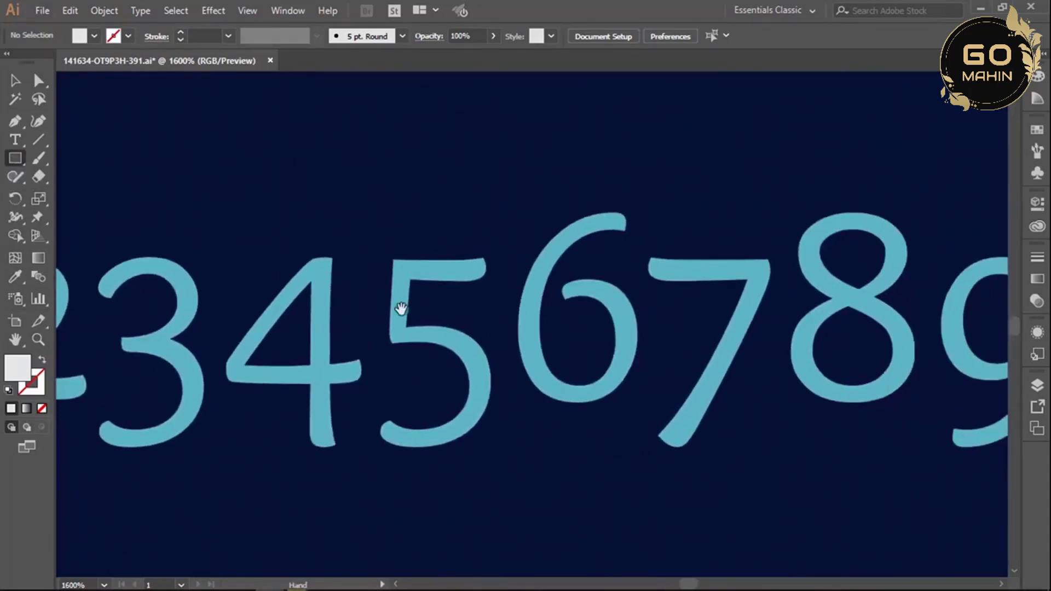
key("space")
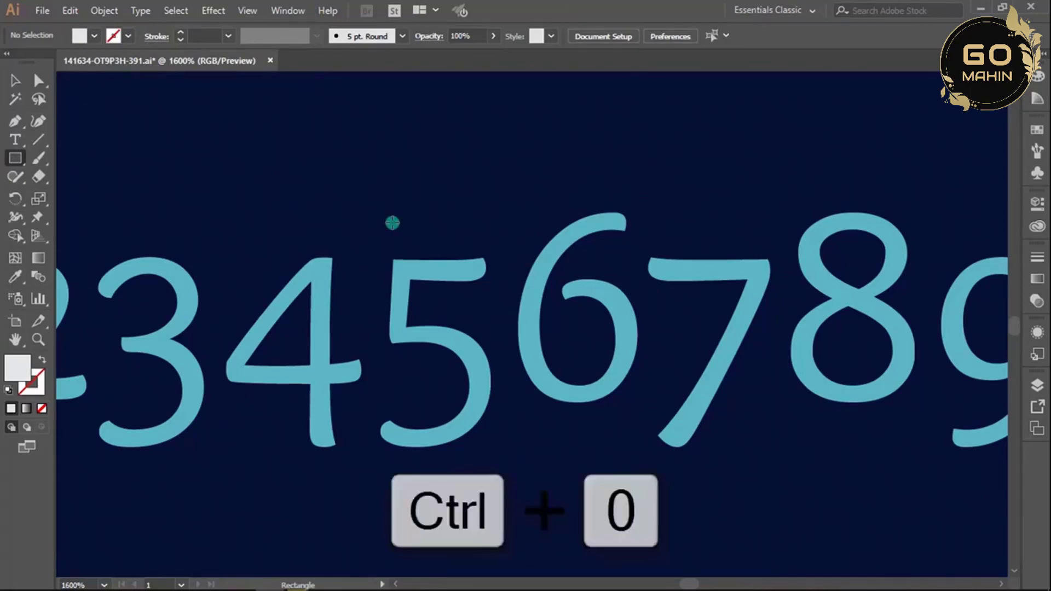
Step: Fit the artboard in the window, switch to 100% magnification, and fit the artboard again
key("ctrl")
key("ctrl+0")
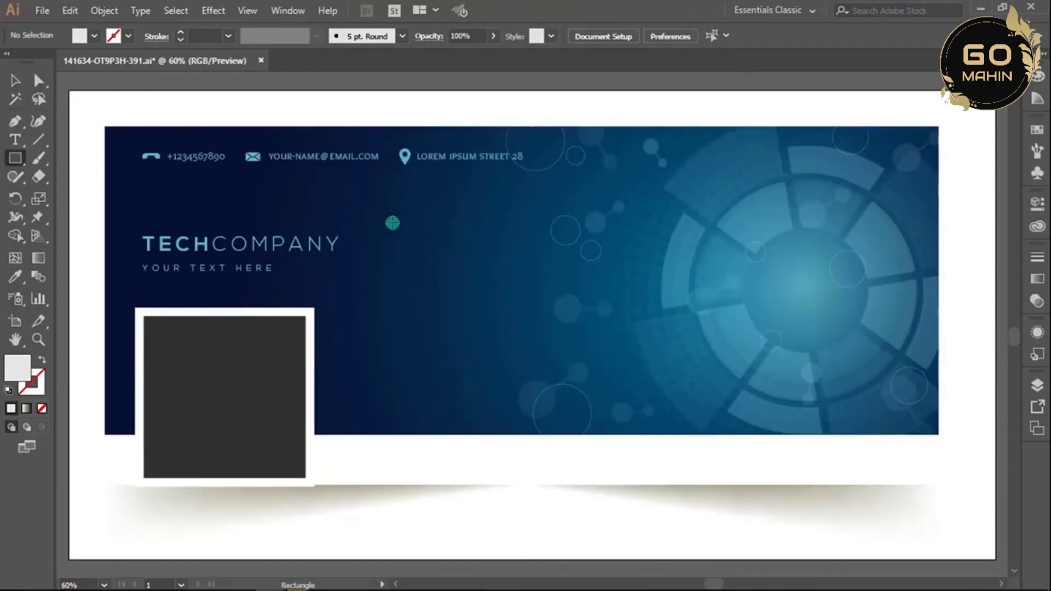
key("ctrl+1")
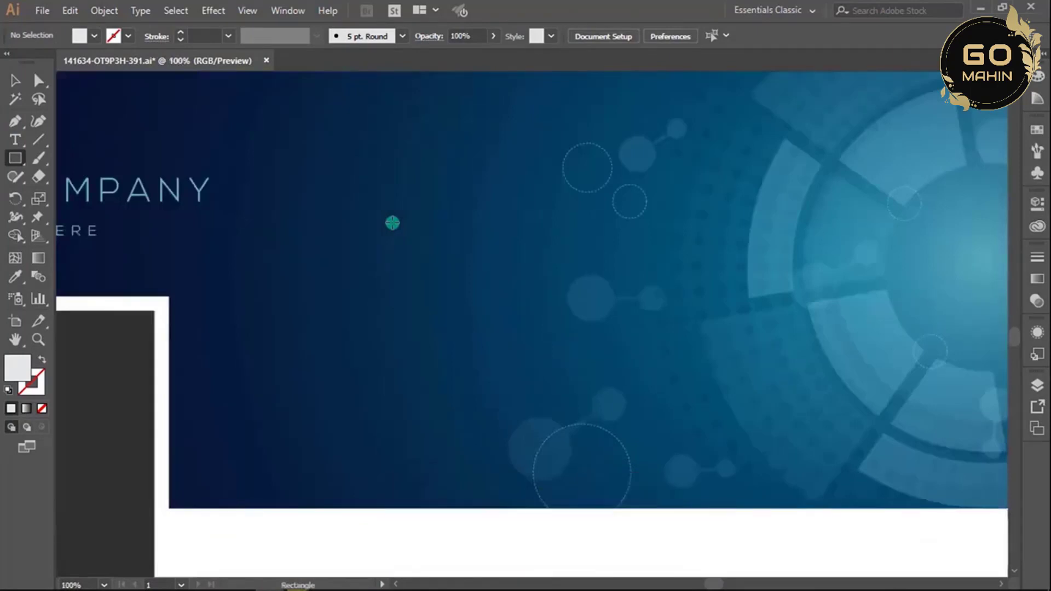
key("ctrl")
key("ctrl+0")
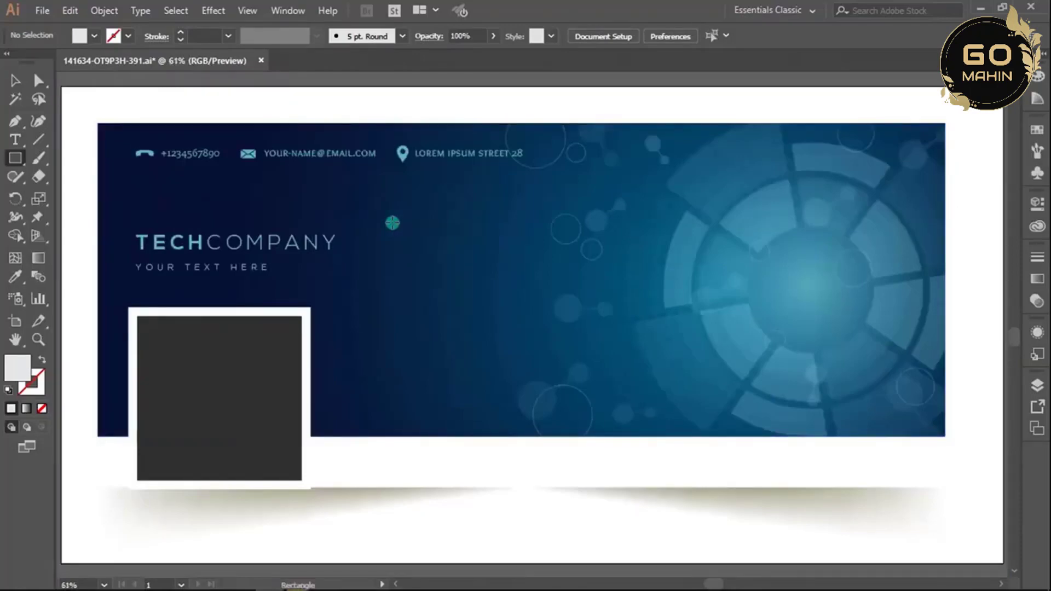
Step: Set the view to 100% through the Zoom tool and fit the artboard through the Hand tool
double_click(40, 339)
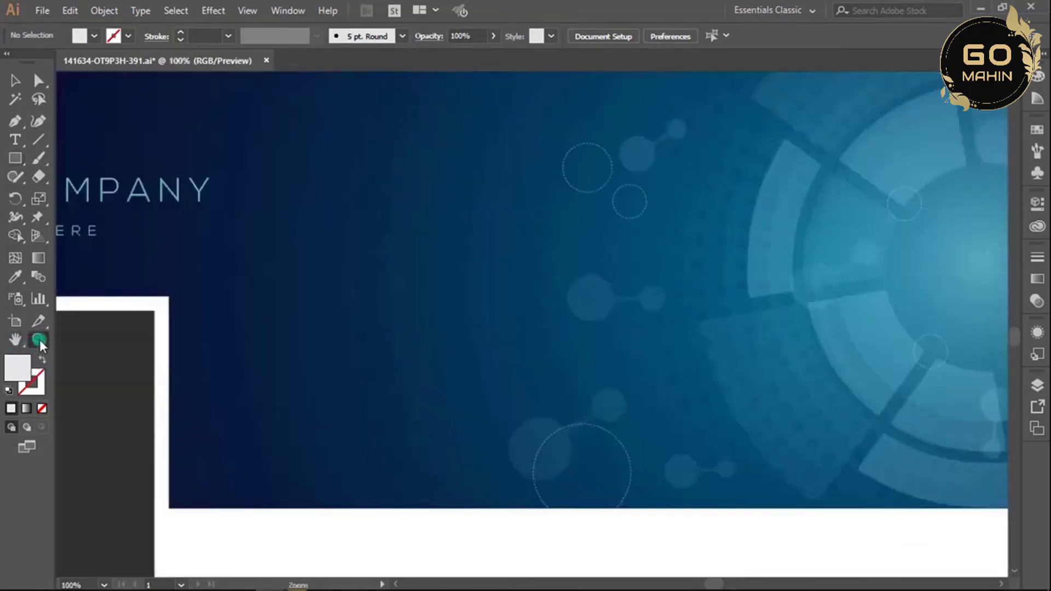
double_click(16, 341)
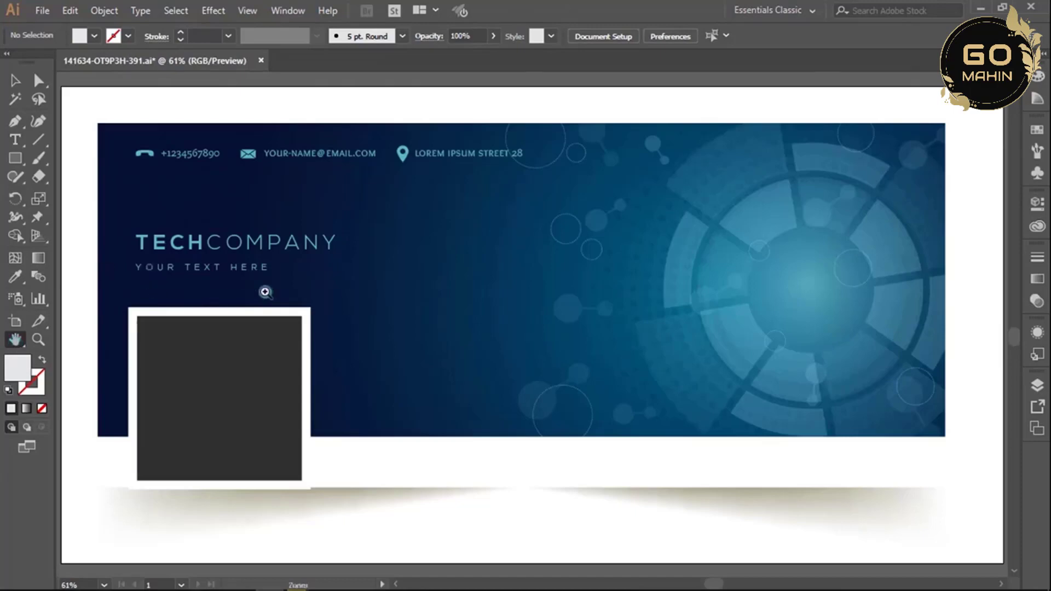
Step: Zoom in to 200% between the heading and the location pin with the temporary Zoom tool
left_click(411, 253, "ctrl")
left_click(481, 260, "ctrl")
left_click(568, 334, "ctrl")
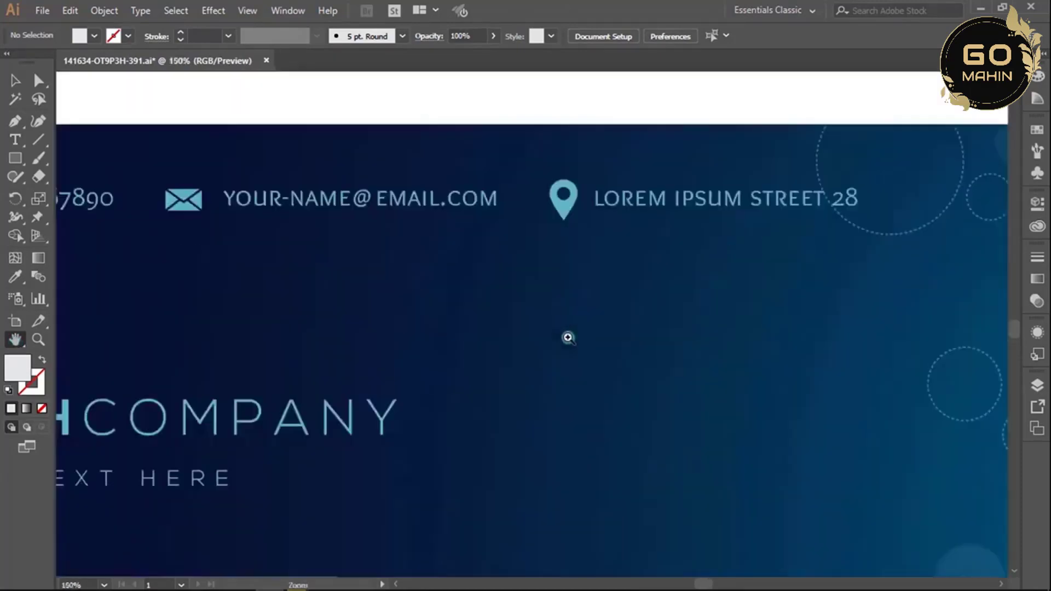
left_click(572, 375, "ctrl")
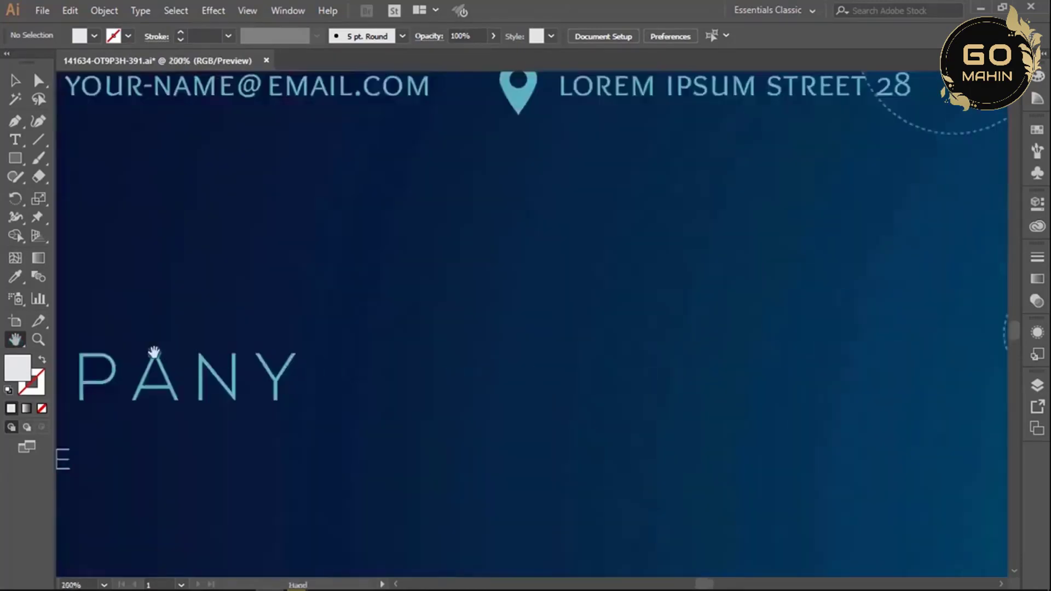
Step: Activate the Selection tool and display the Navigator
left_click(14, 80)
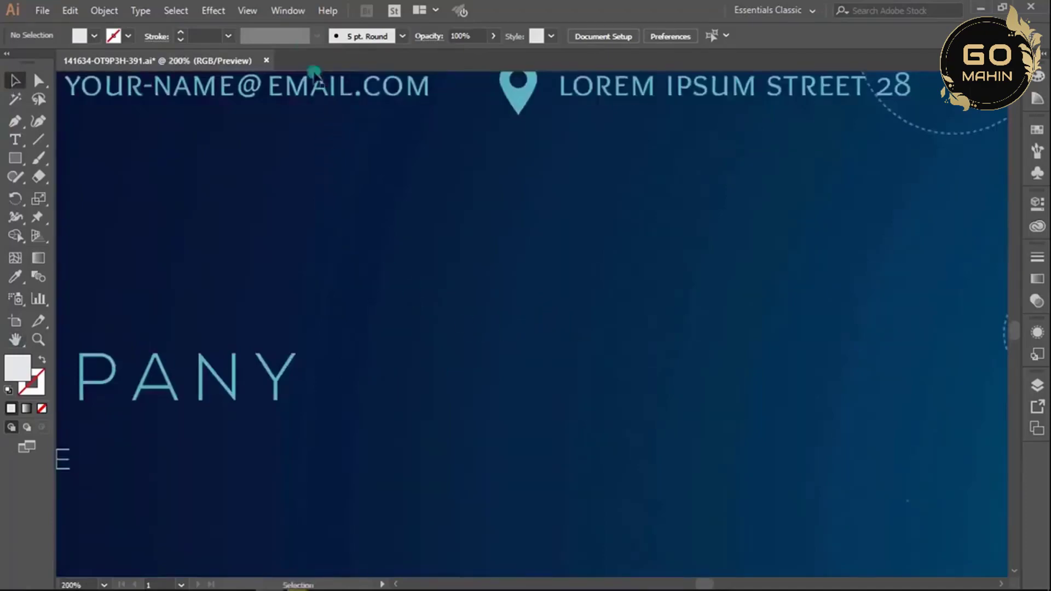
left_click(294, 11)
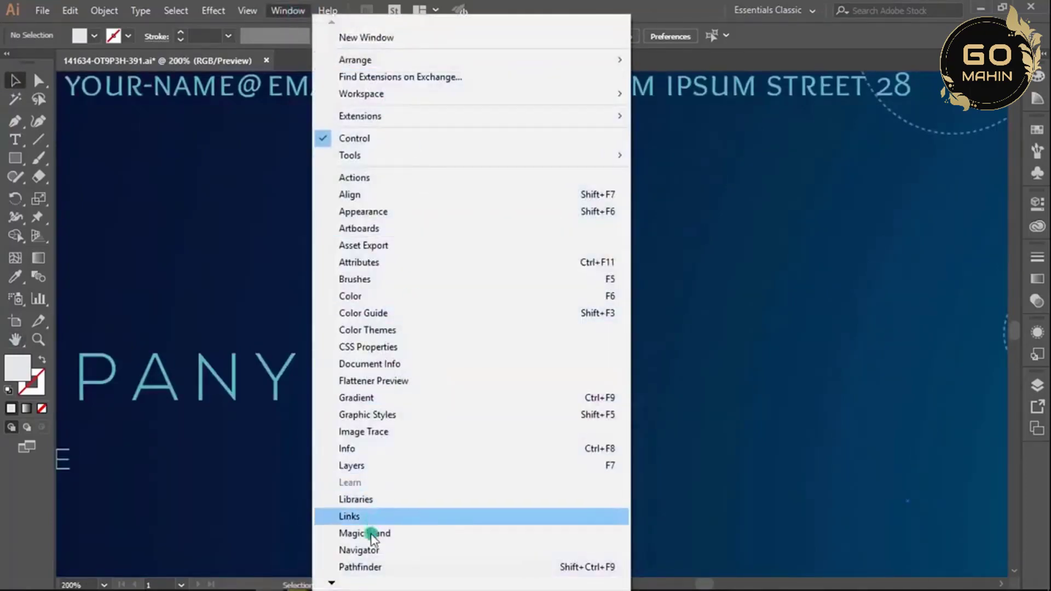
left_click(362, 550)
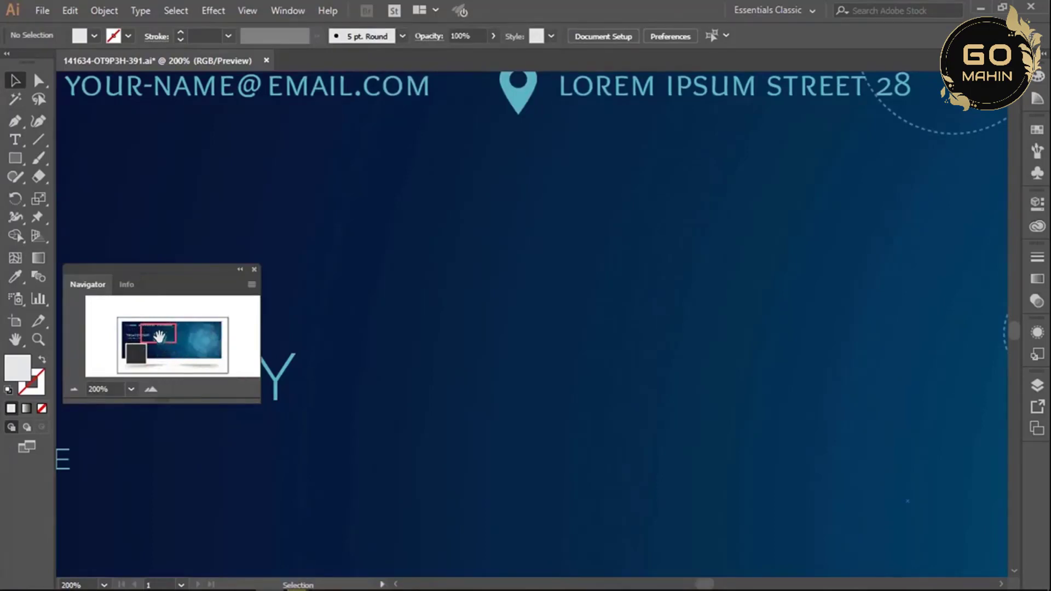
Step: Move the Navigator's view box over the TECHCOMPANY heading and zoom in to 600%
mouse_move(159, 336)
left_mouse_down()
mouse_move(166, 346)
mouse_move(141, 354)
mouse_move(203, 341)
mouse_move(138, 332)
mouse_move(135, 357)
mouse_move(129, 340)
mouse_move(161, 332)
mouse_move(142, 336)
left_mouse_up()
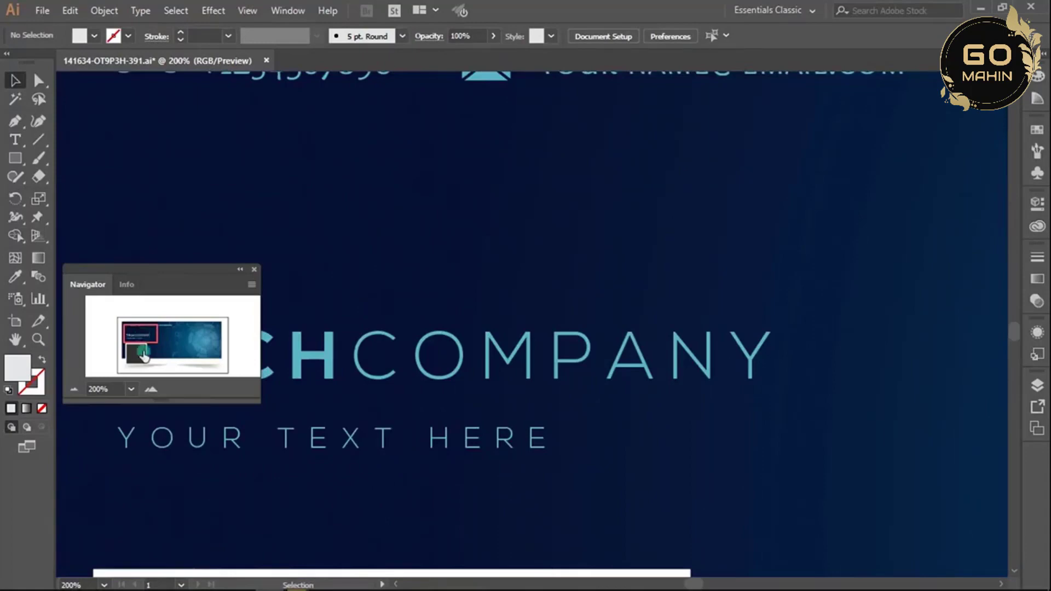
left_click(151, 390)
left_click(151, 391)
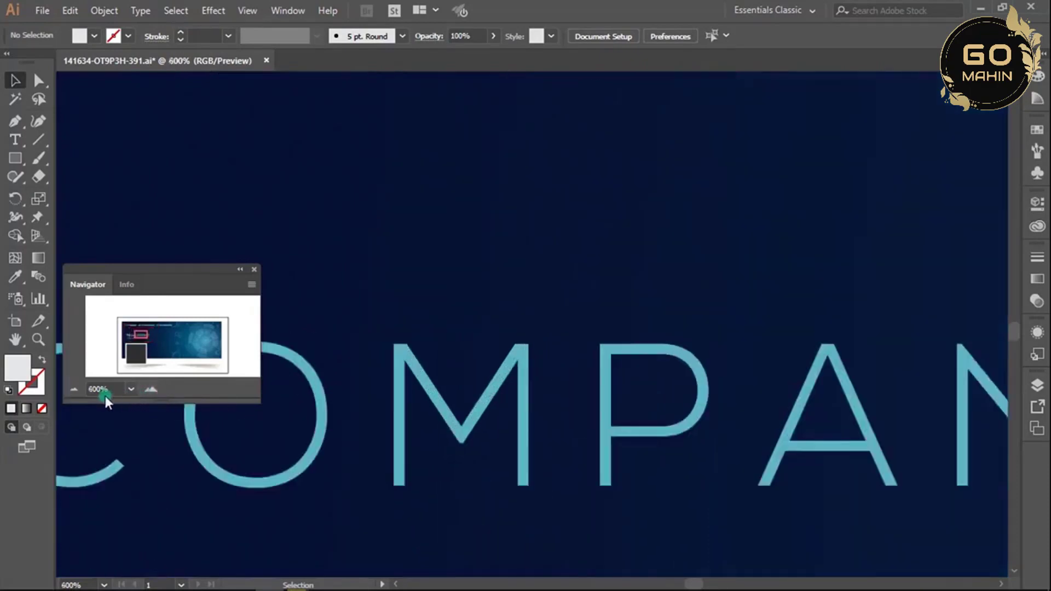
Step: Zoom out to 66.67% with the Navigator and close it
left_click(75, 391)
left_click(76, 391)
left_click(75, 391)
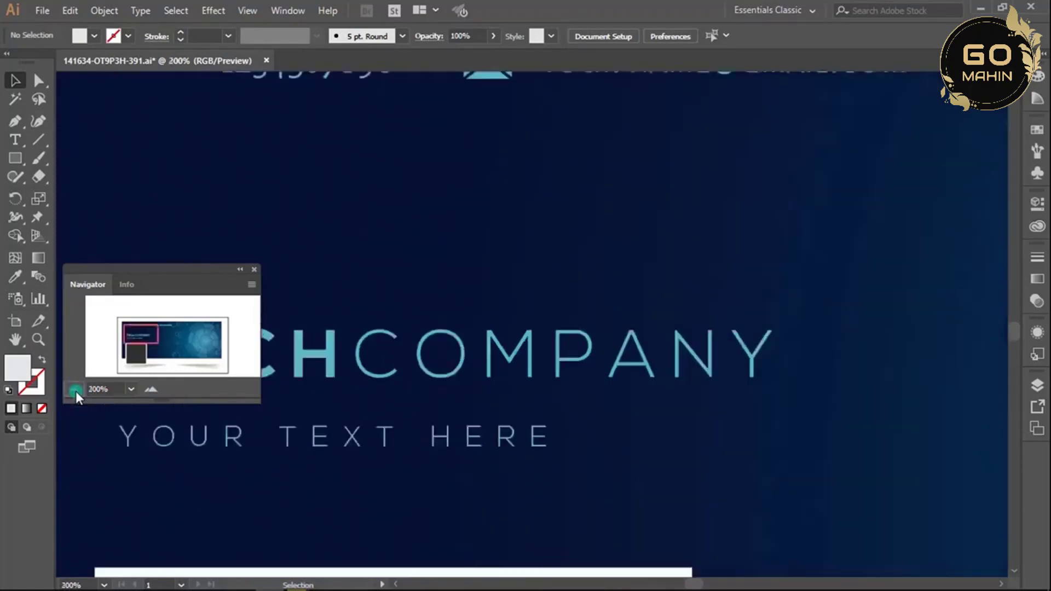
left_click(76, 391)
left_click(76, 391)
left_click(76, 391)
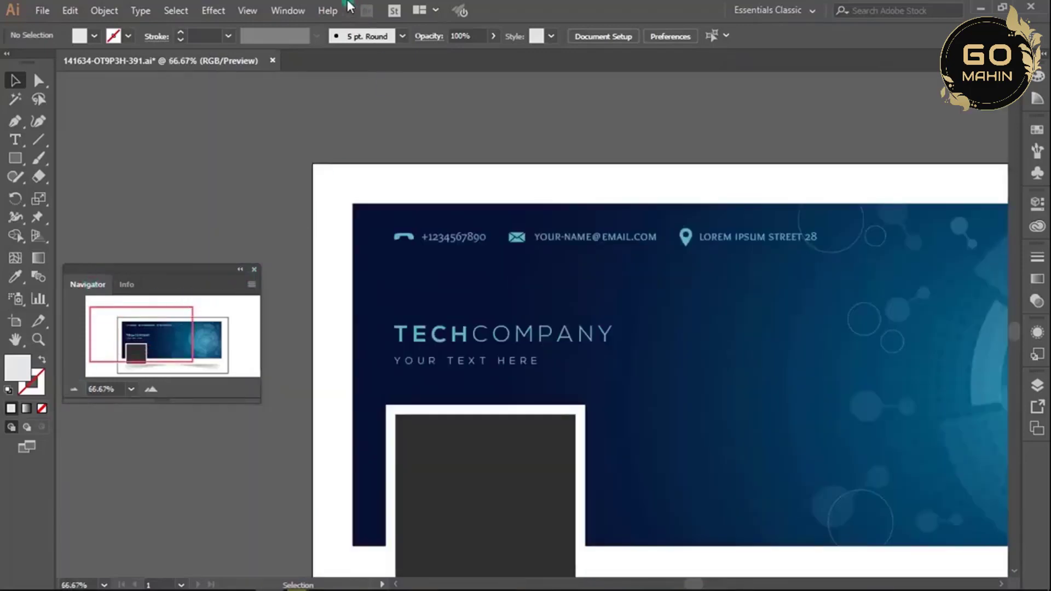
left_click(278, 14)
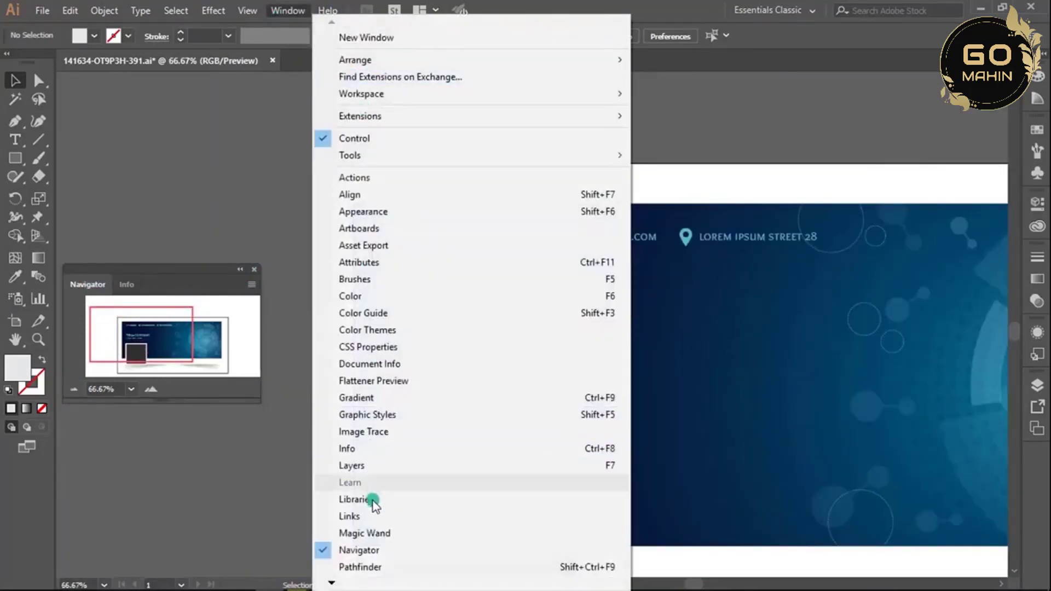
left_click(253, 269)
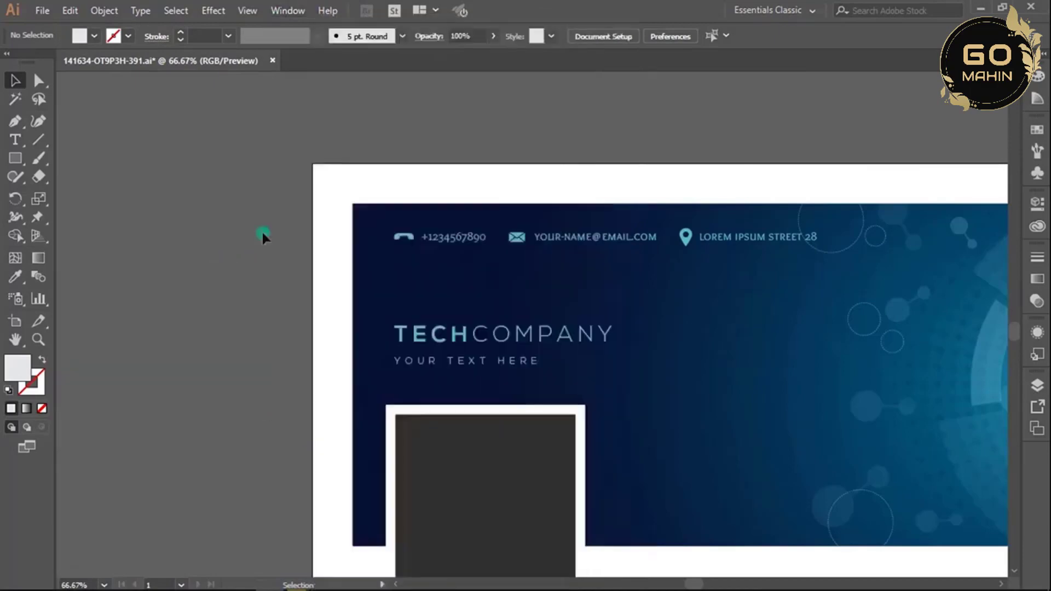